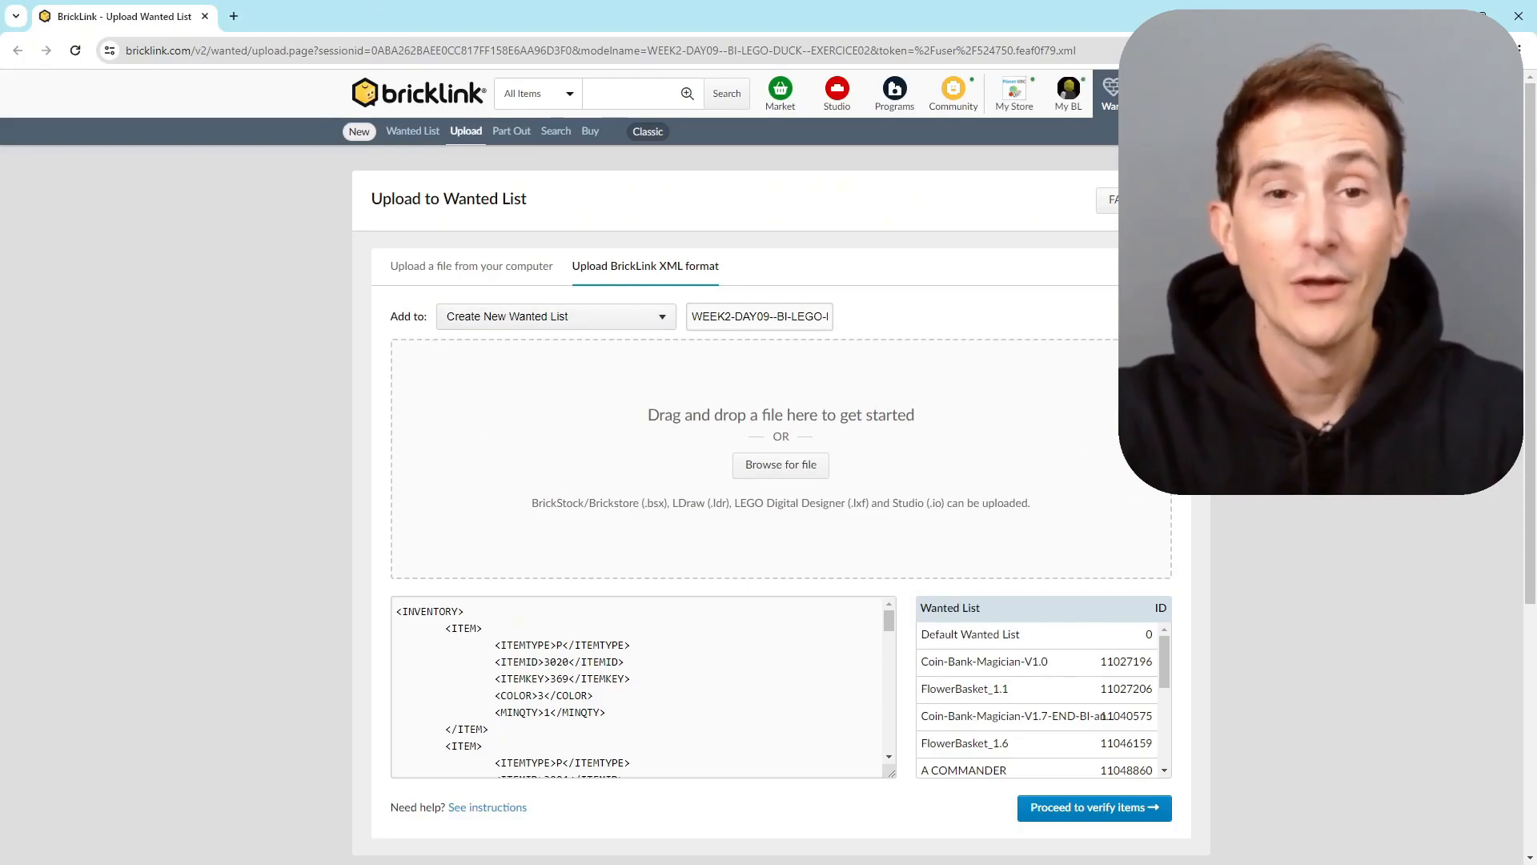
pyautogui.moveTo(1529, 161)
pyautogui.mouseDown()
pyautogui.moveTo(1529, 193)
pyautogui.moveTo(1528, 160)
pyautogui.mouseUp()
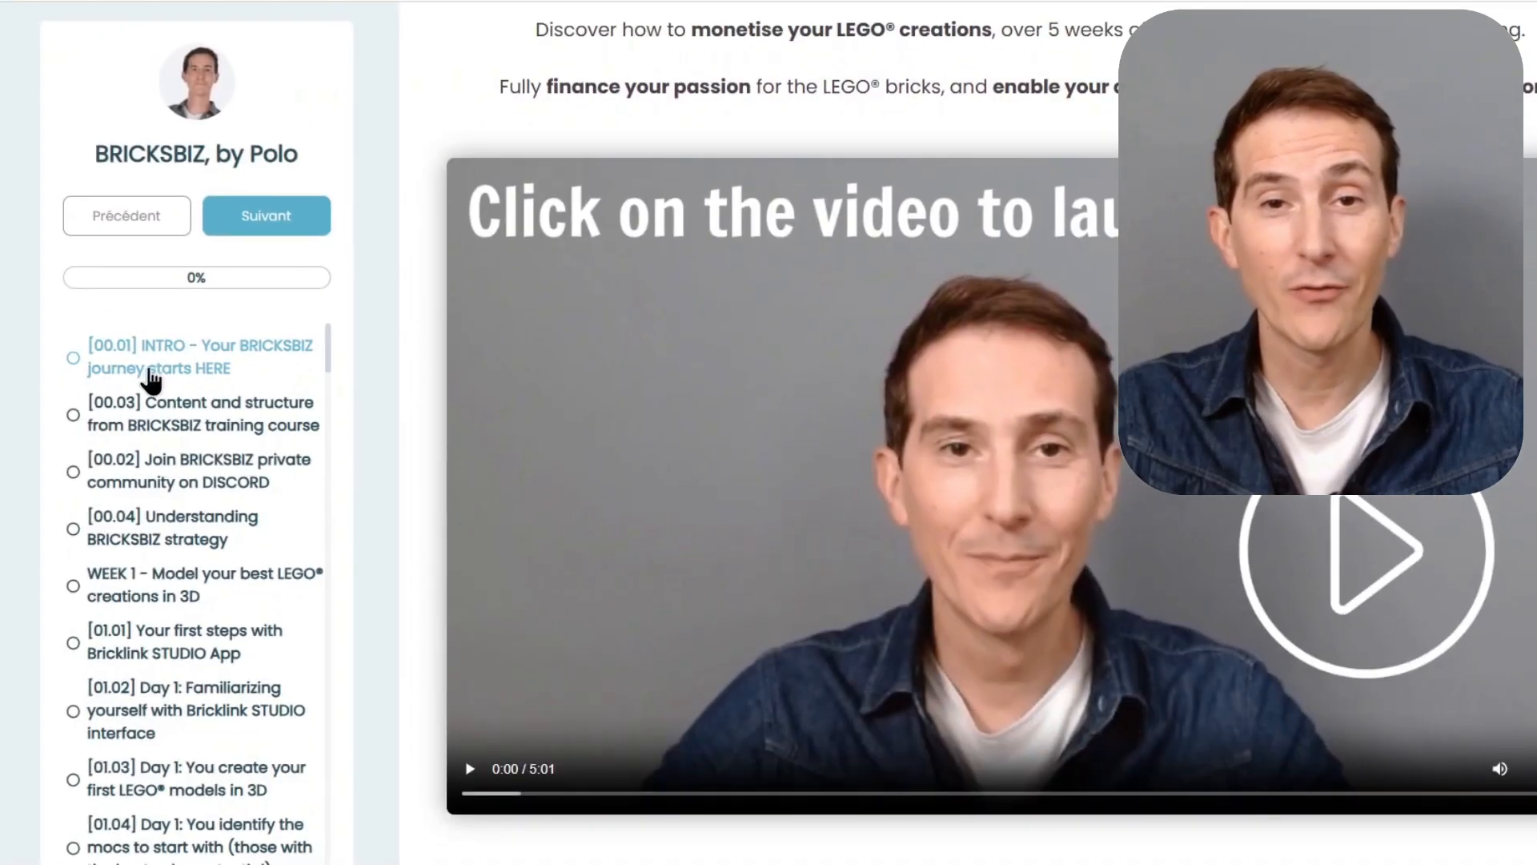
# Step: Switch to the BRICKSBIZ course site, open the lesson "[00.03] Content and structure from BRICKSBIZ training course" and look through its page
pyautogui.click(165, 411)
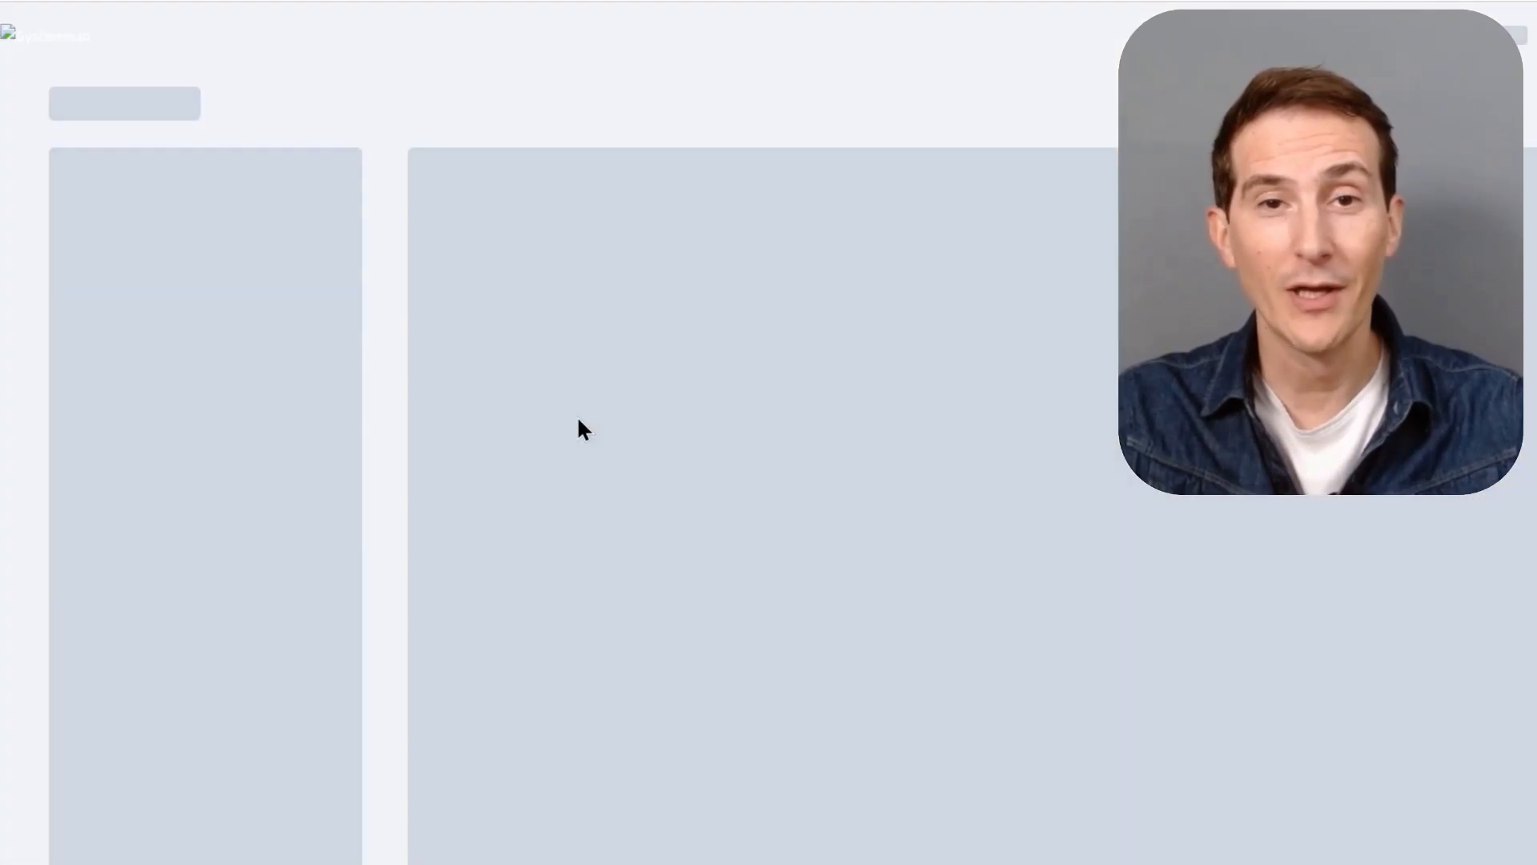
pyautogui.scroll(-14, 954, 632)
pyautogui.scroll(2, 881, 770)
pyautogui.scroll(-5, 881, 481)
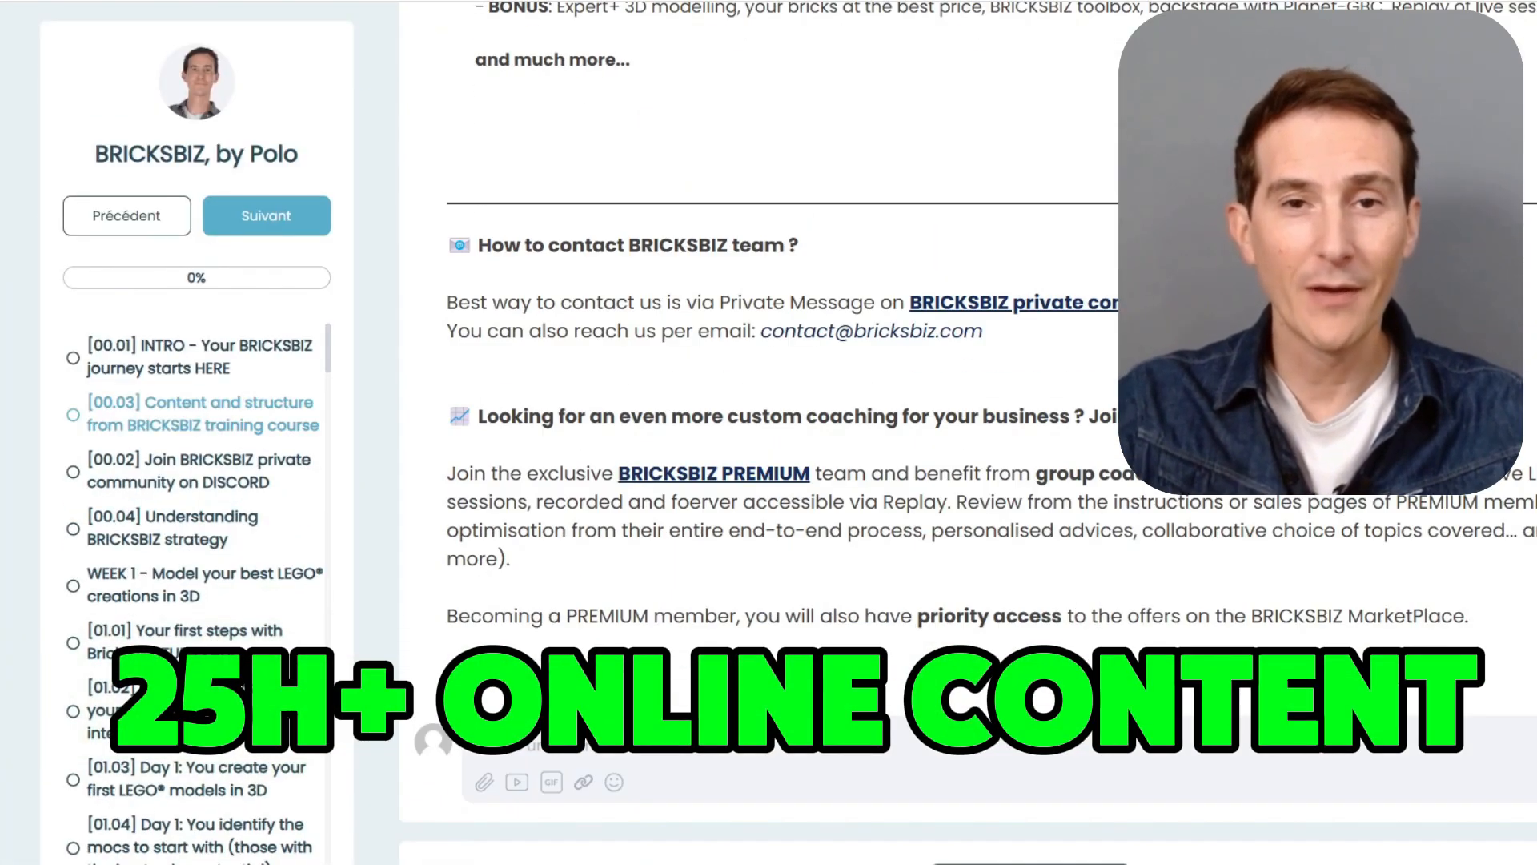
pyautogui.scroll(20, 880, 480)
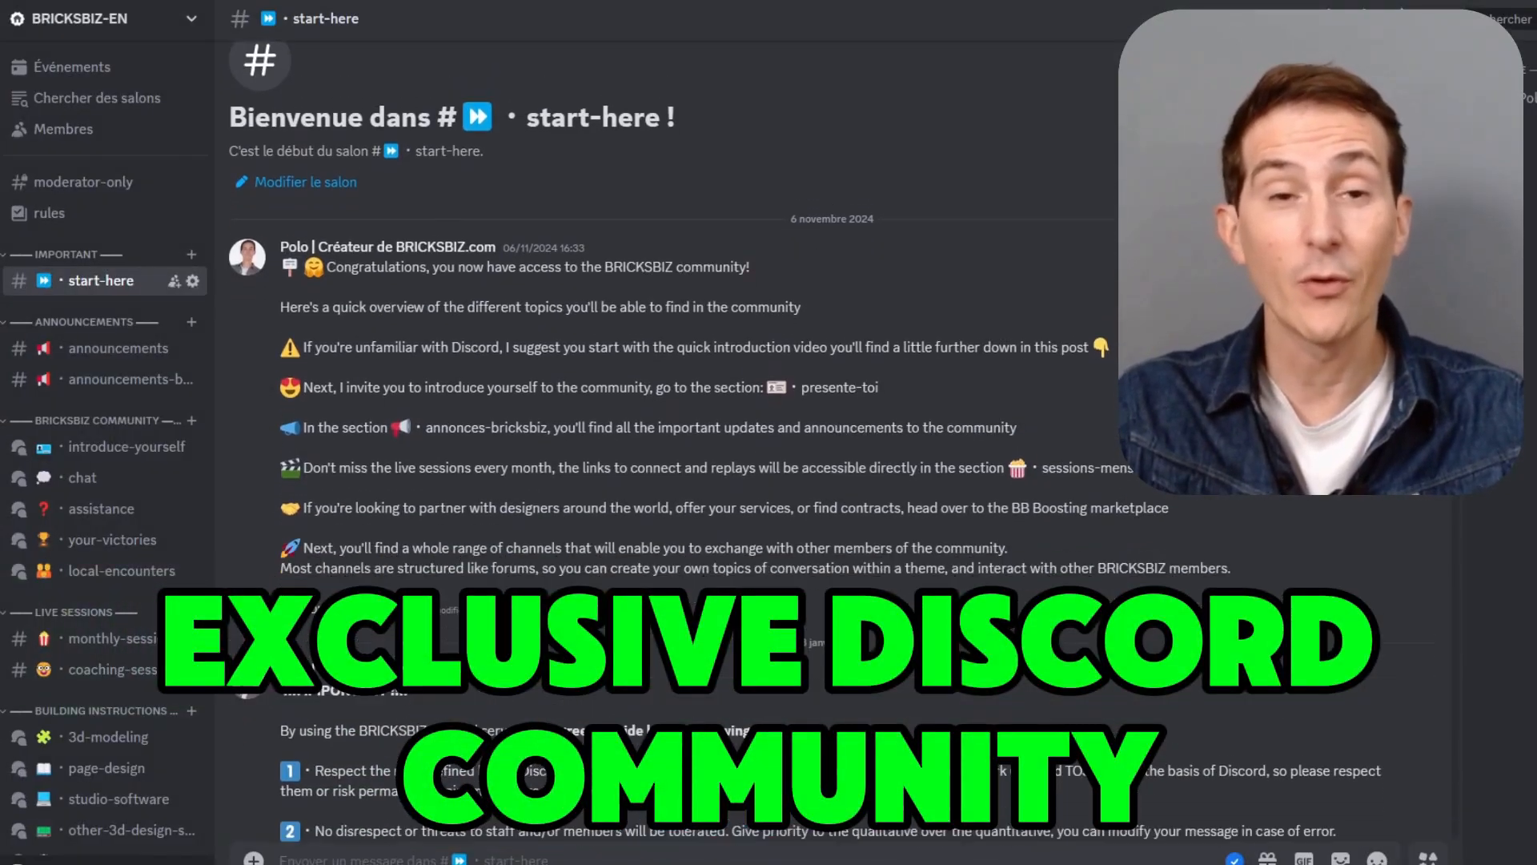
# Step: Switch to the BRICKSBIZ-EN Discord server, read through the start-here channel and open the announcements channel
pyautogui.scroll(-1, 721, 640)
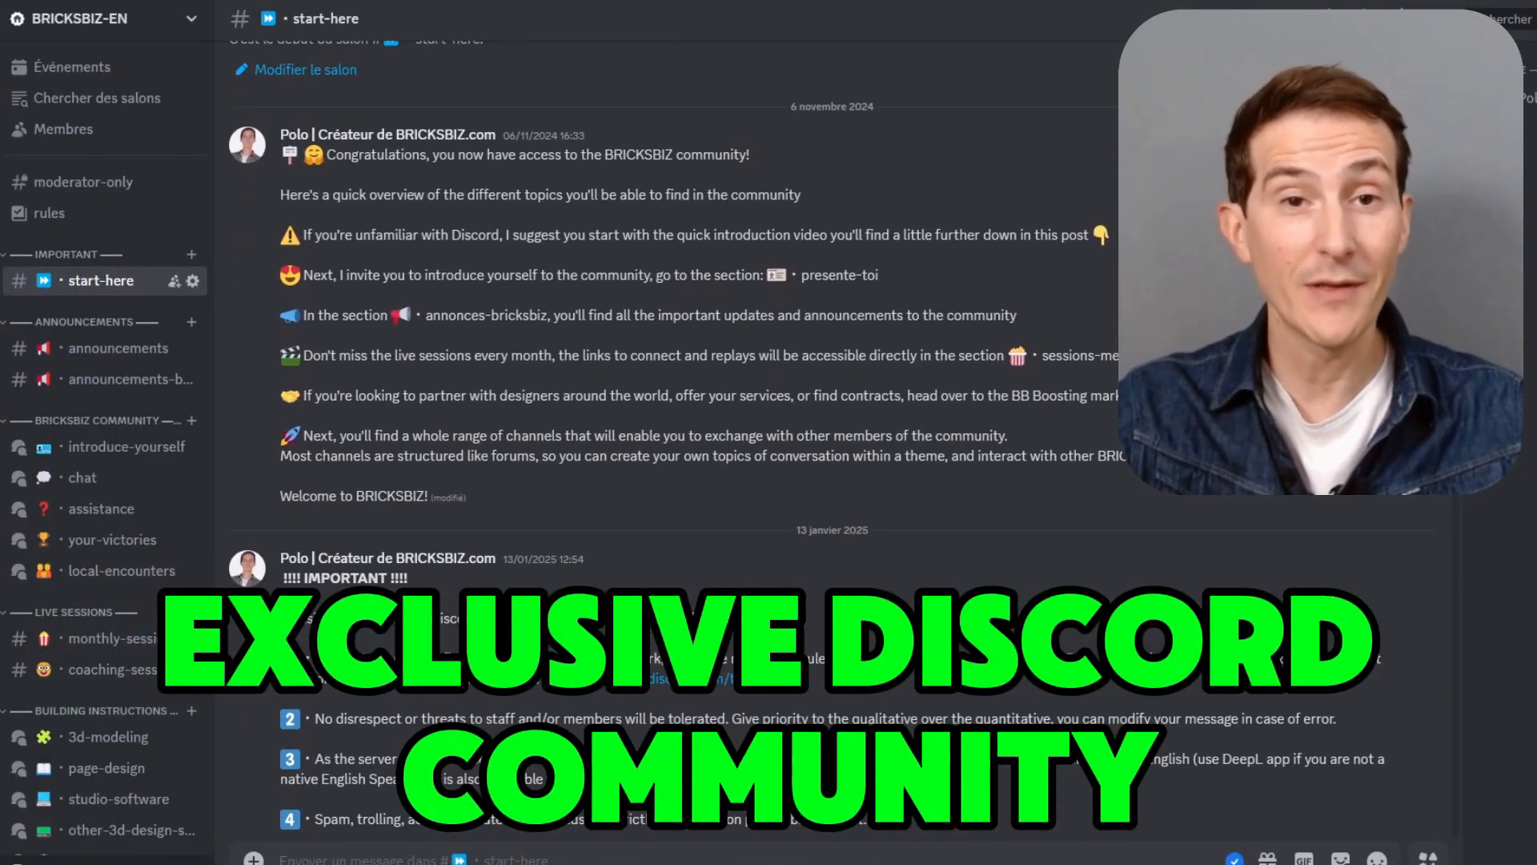
pyautogui.scroll(-5, 720, 641)
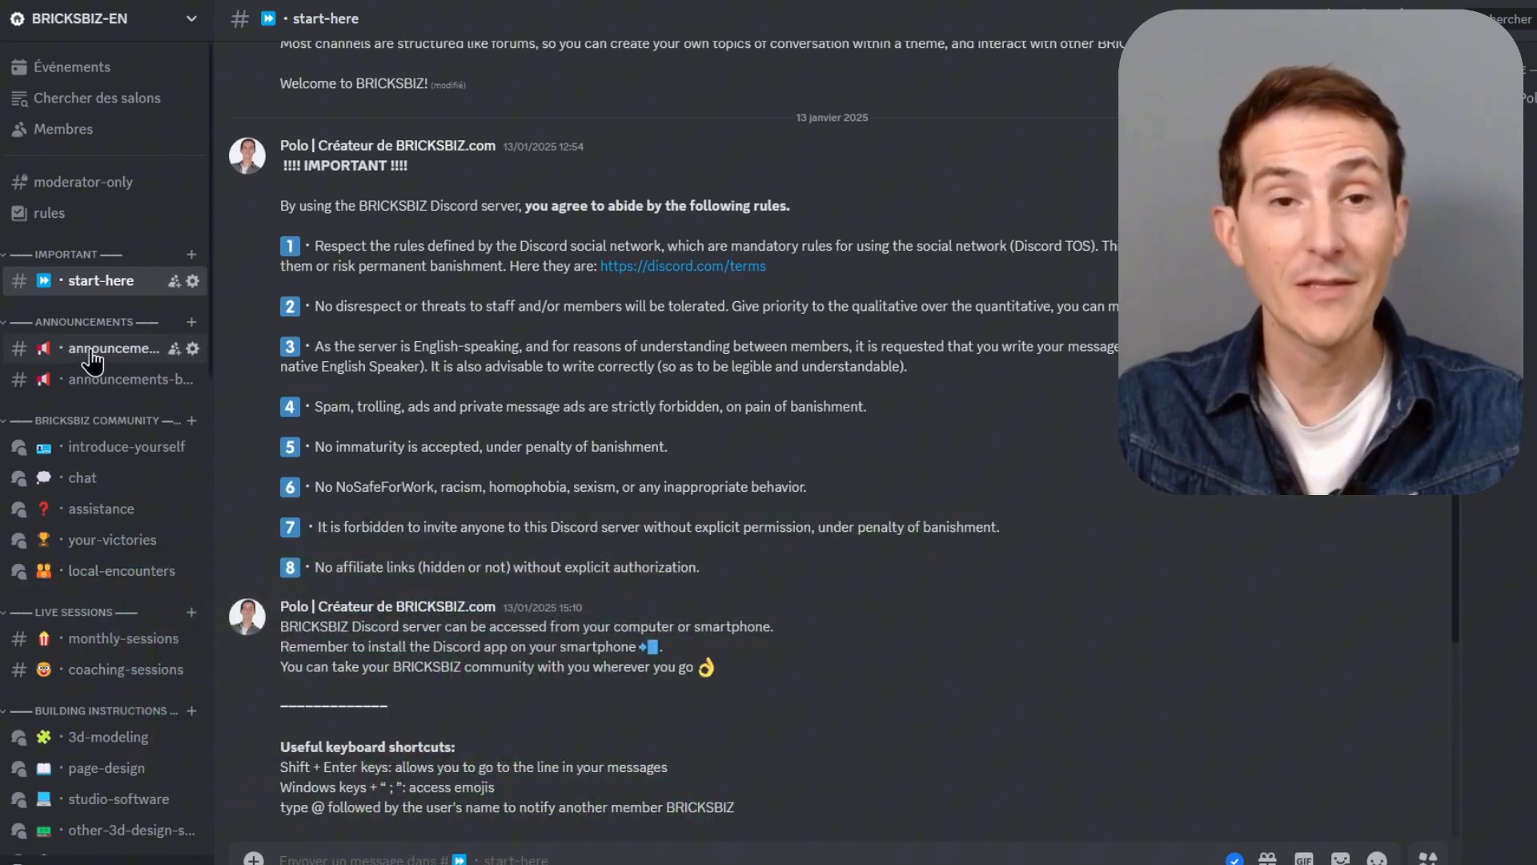
pyautogui.click(120, 347)
pyautogui.scroll(-10, 96, 720)
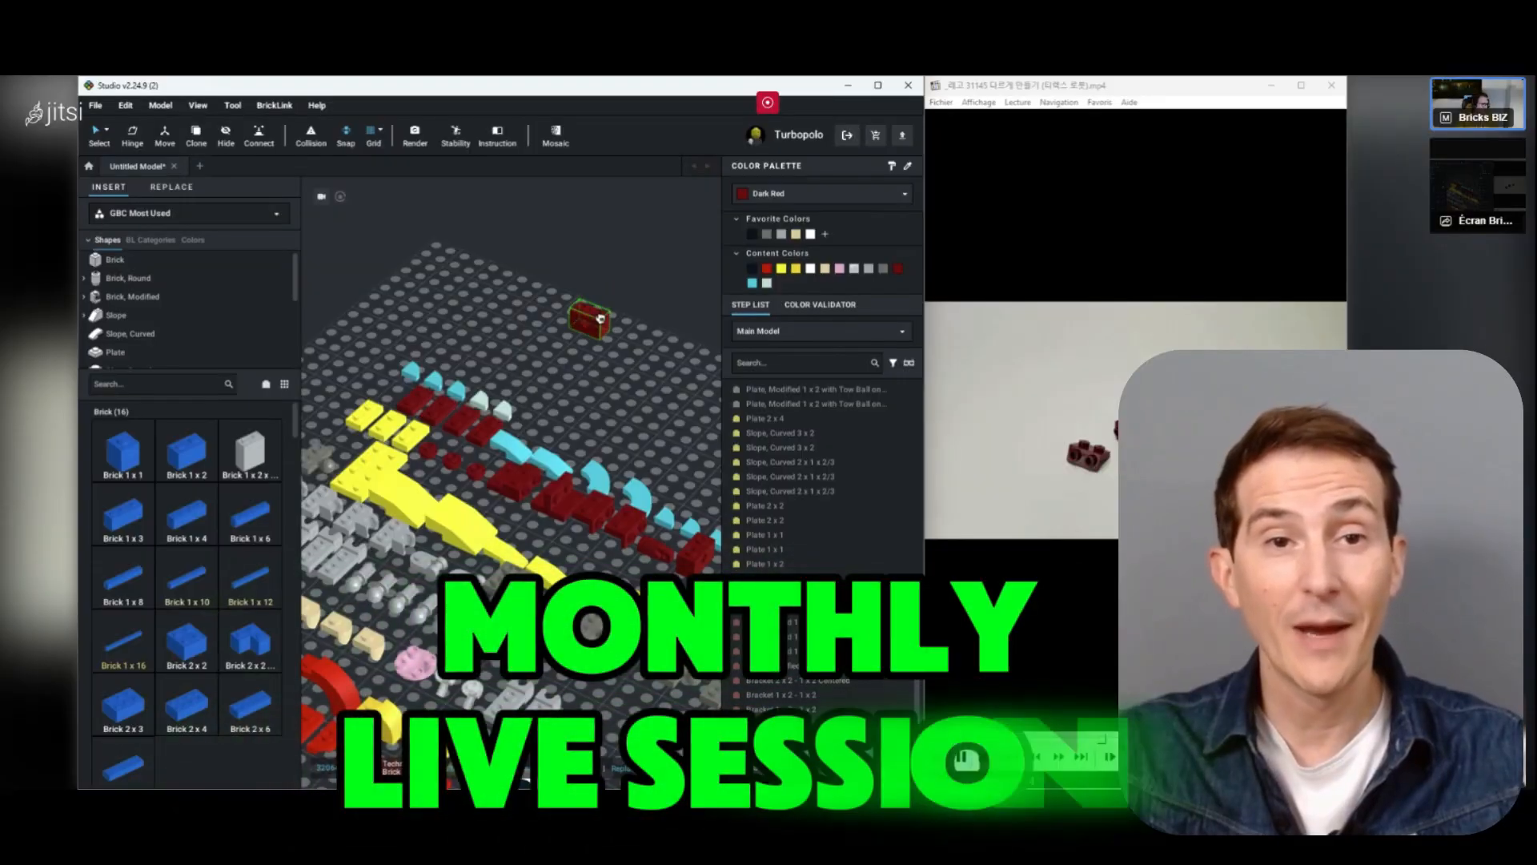
pyautogui.moveTo(600, 319); pyautogui.dragTo(571, 352)
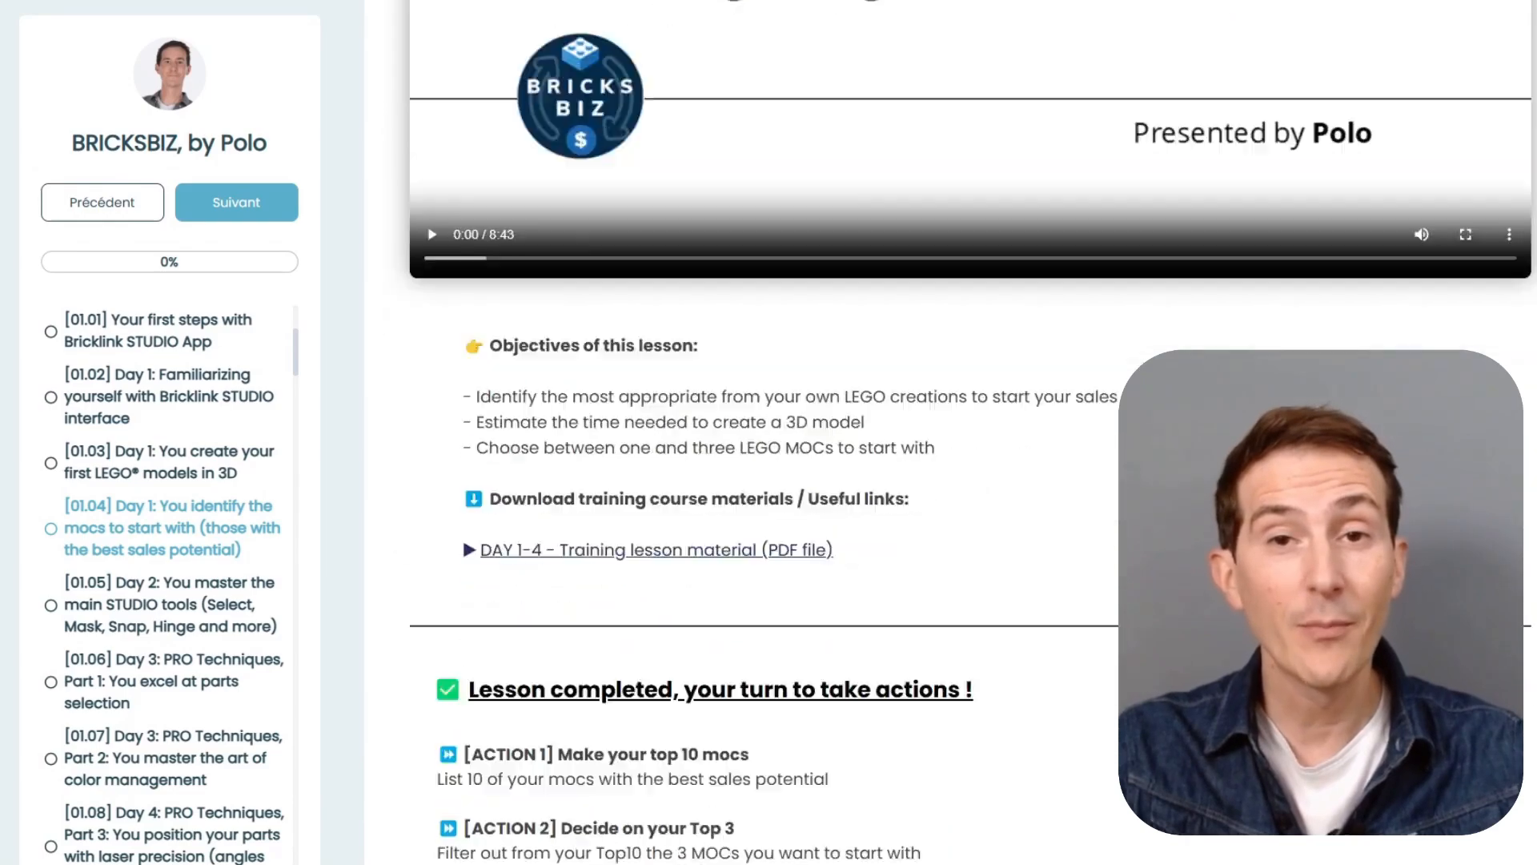
pyautogui.scroll(-10, 960, 401)
pyautogui.scroll(-2, 960, 401)
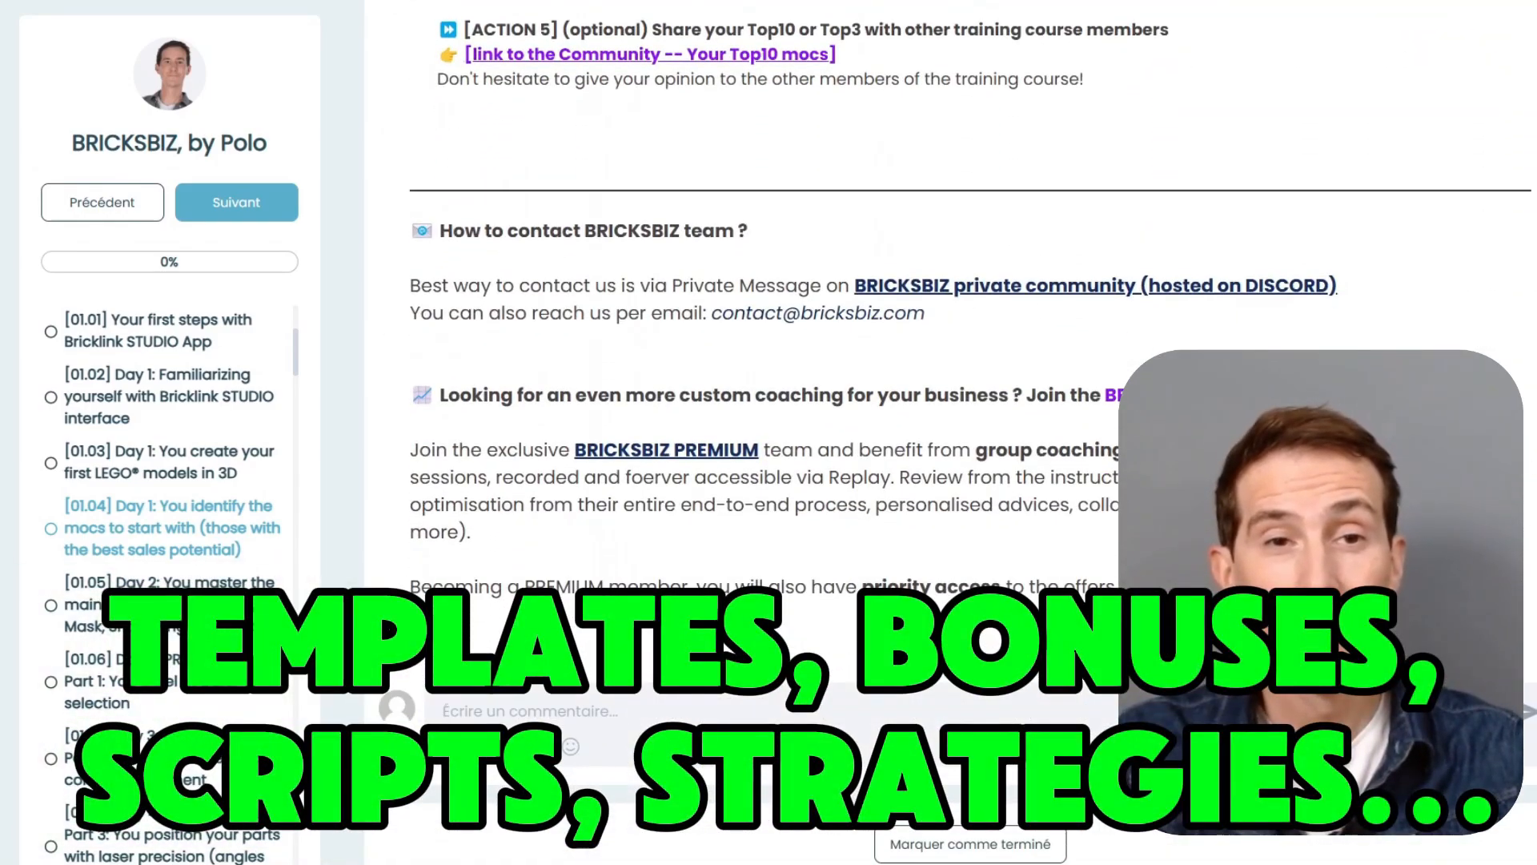
pyautogui.scroll(20, 960, 400)
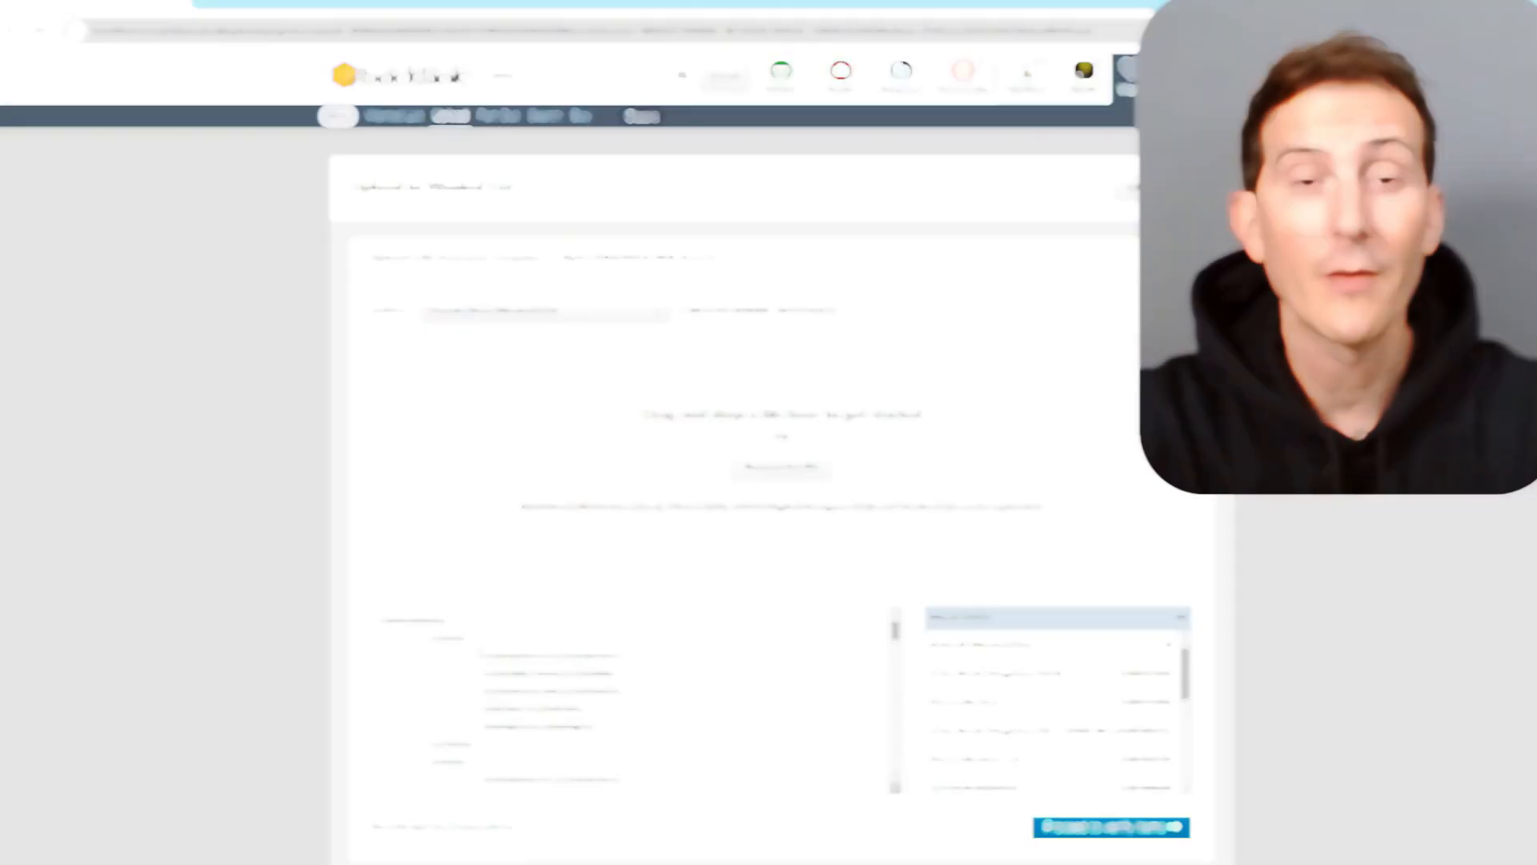
# Step: Examine the first item's block in the BrickLink XML inventory, including its color value
pyautogui.moveTo(494, 645); pyautogui.dragTo(611, 710)
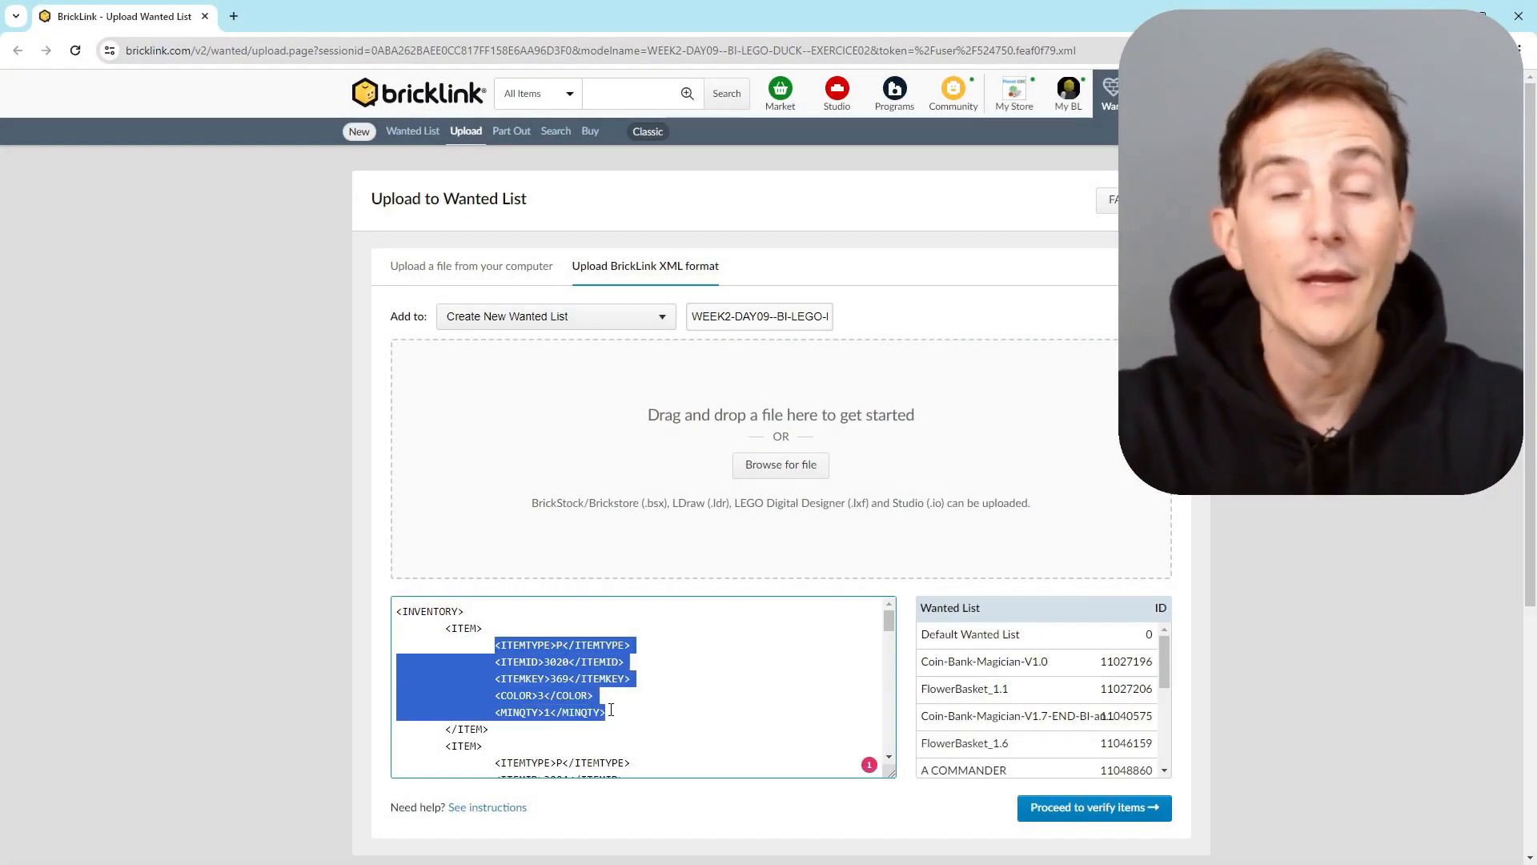
pyautogui.click(542, 695)
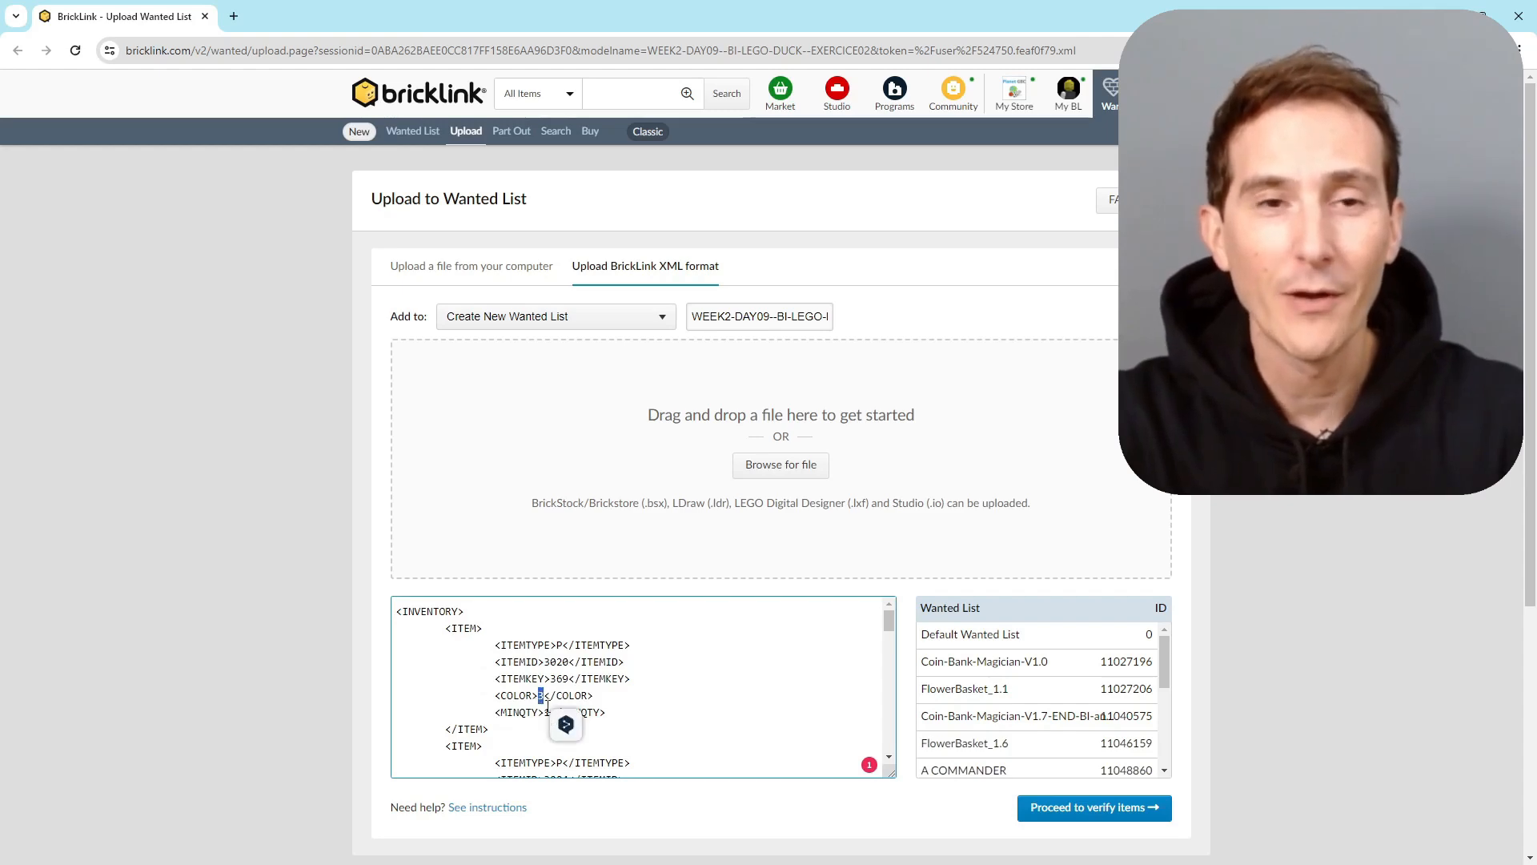
pyautogui.click(632, 626)
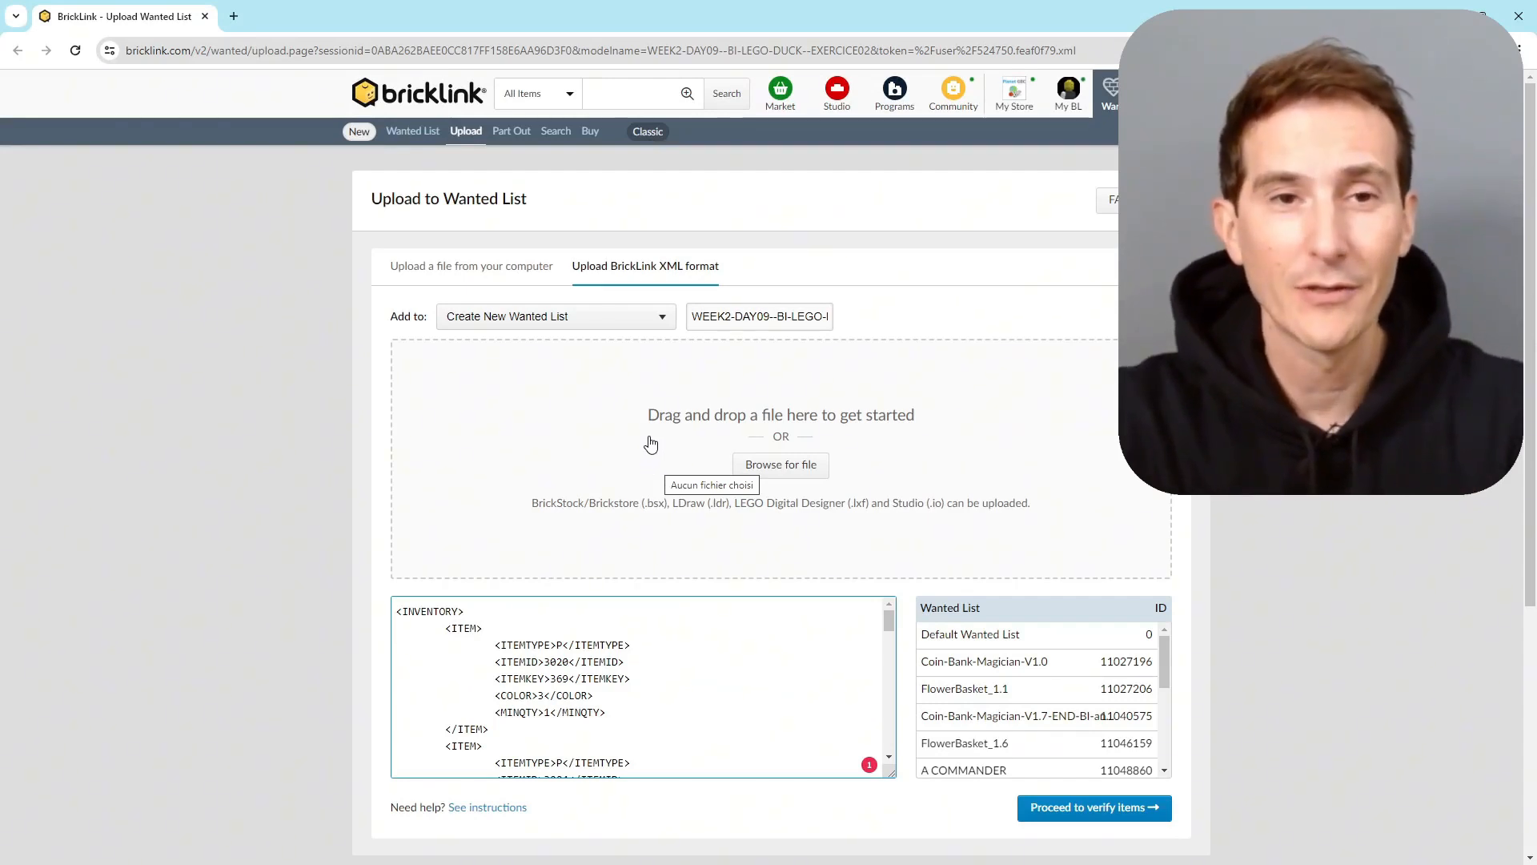
# Step: Look through the available destination wanted lists, keeping Create New Wanted List as the destination
pyautogui.click(664, 318)
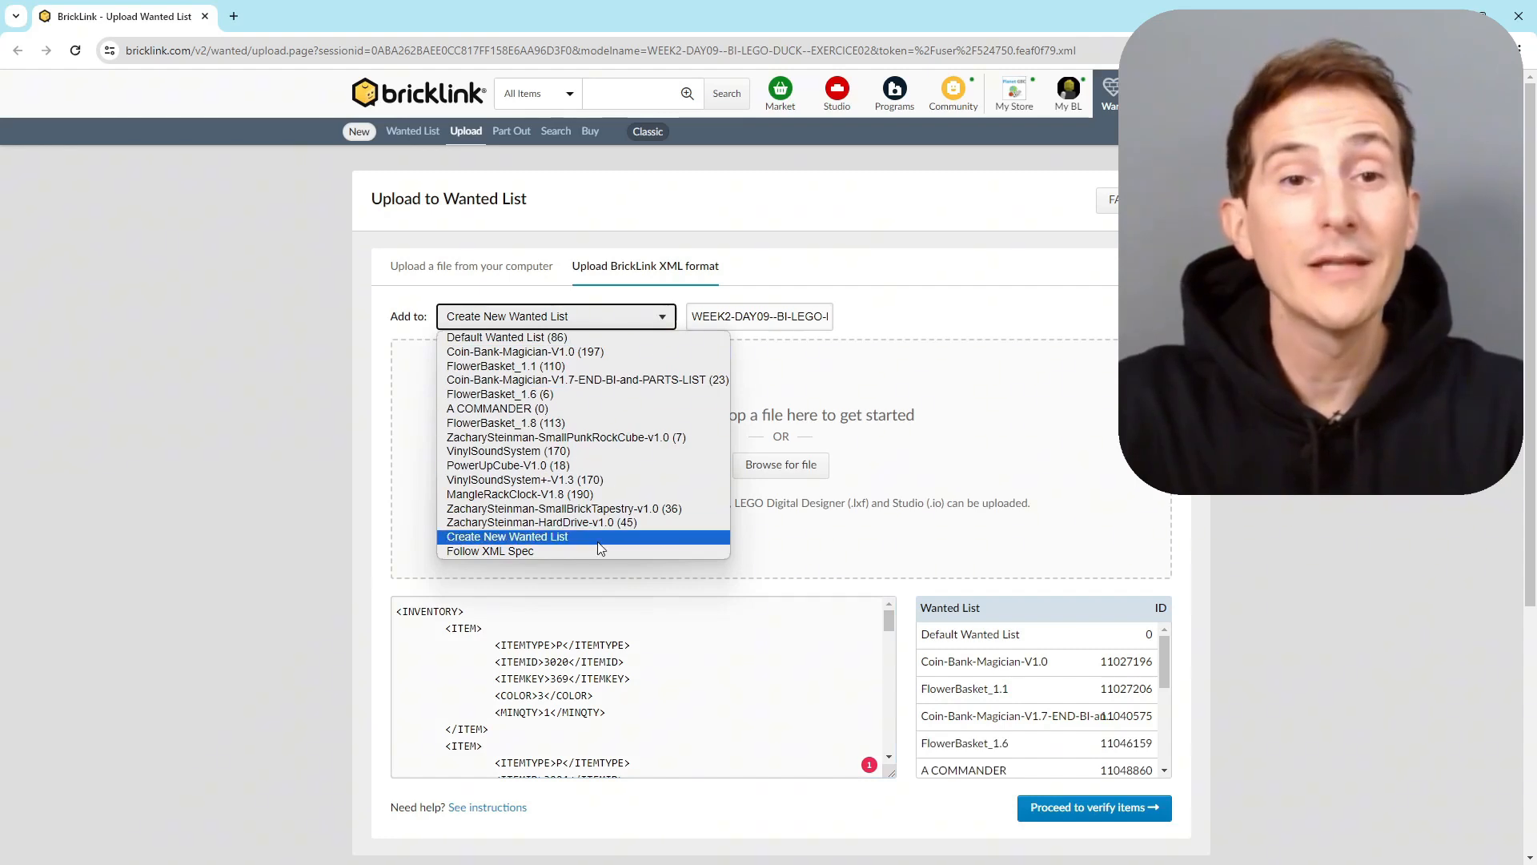
pyautogui.click(627, 533)
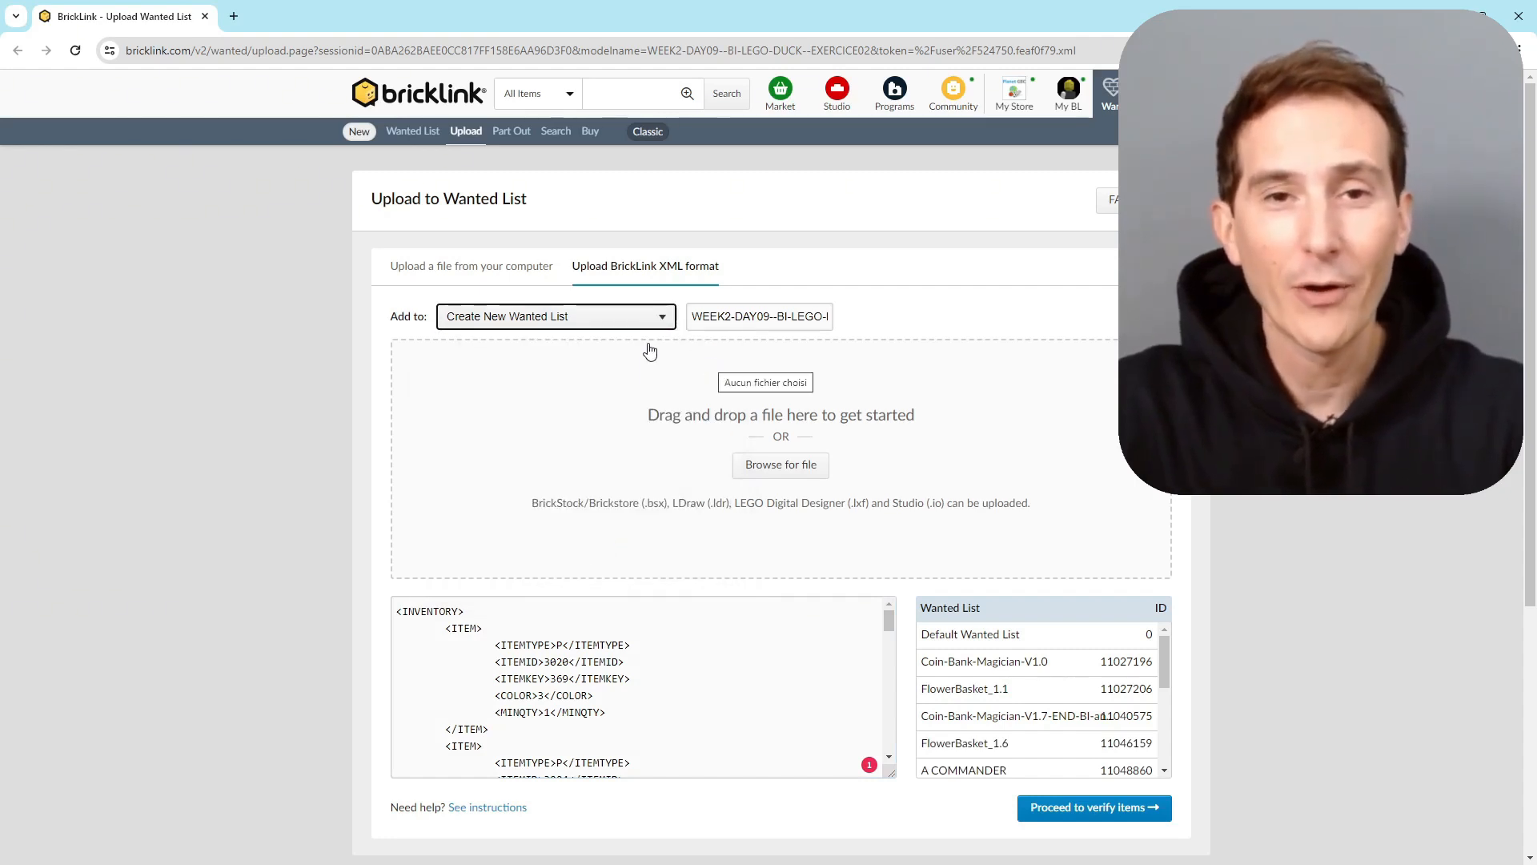
pyautogui.click(663, 317)
pyautogui.click(500, 538)
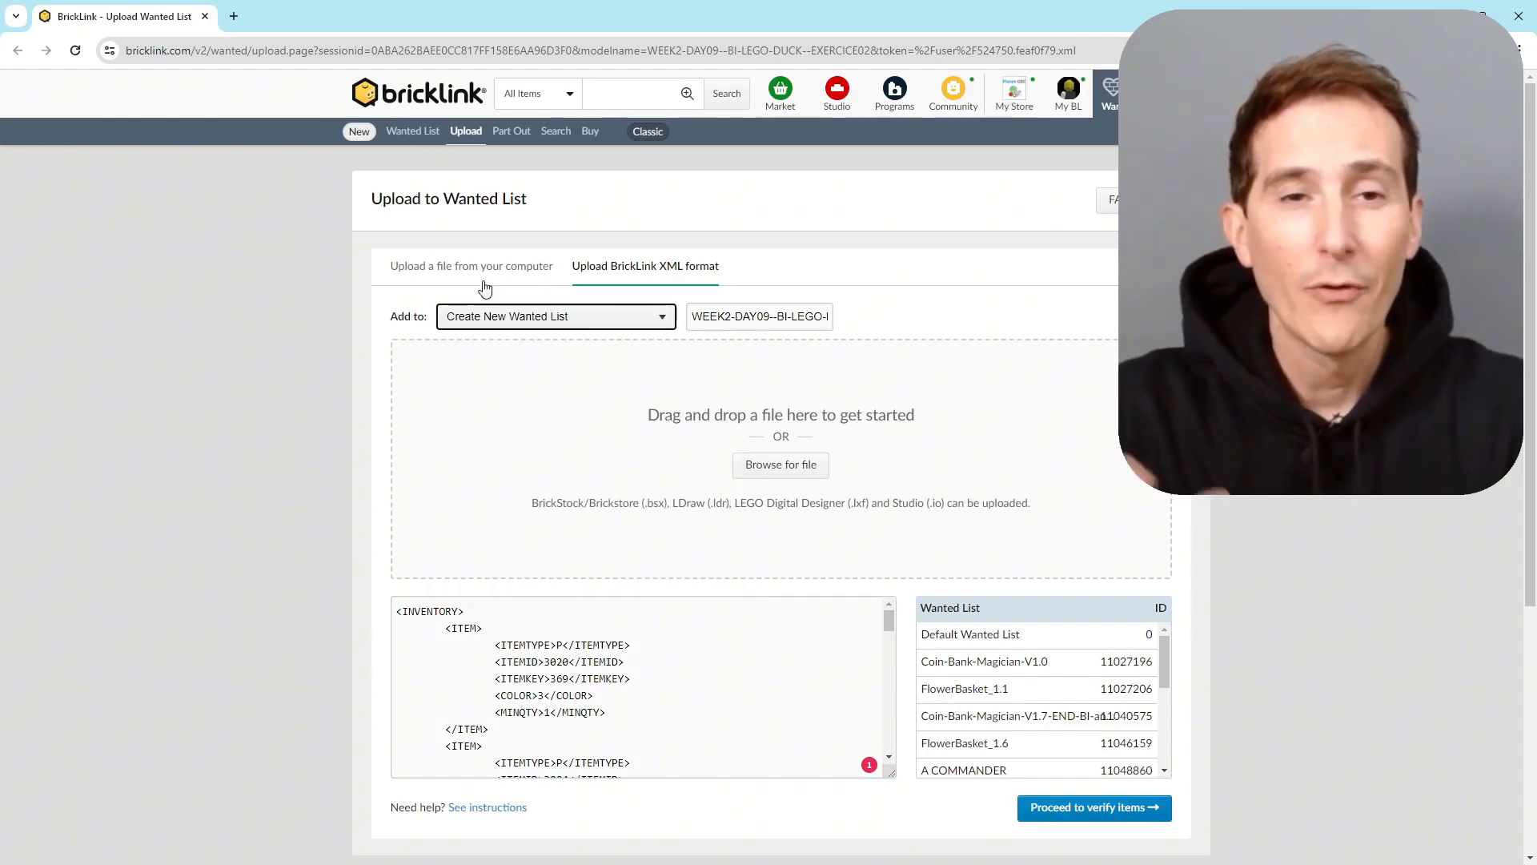
pyautogui.click(664, 319)
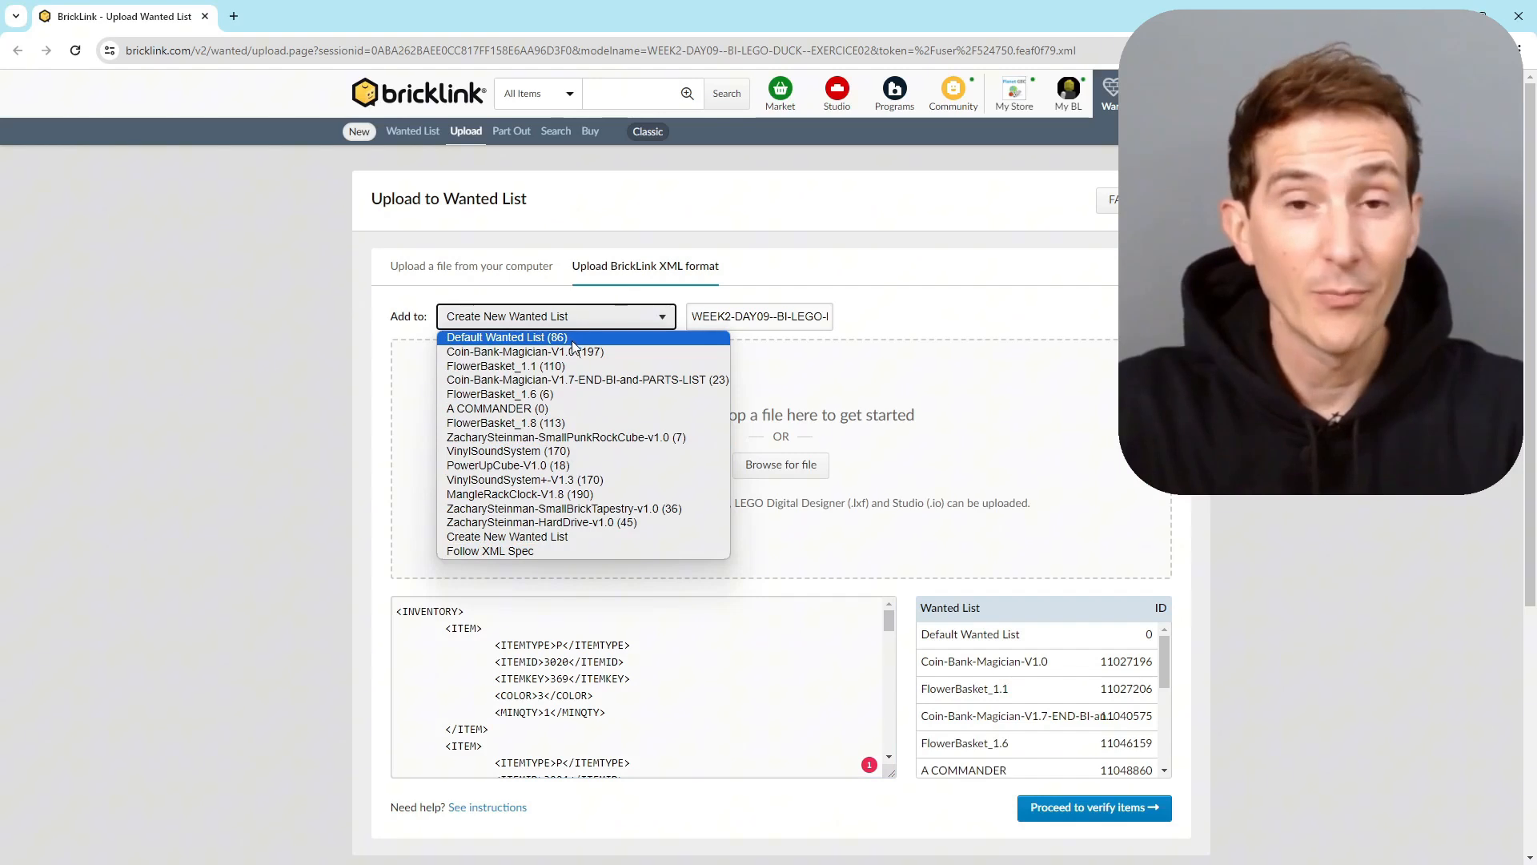
pyautogui.click(358, 358)
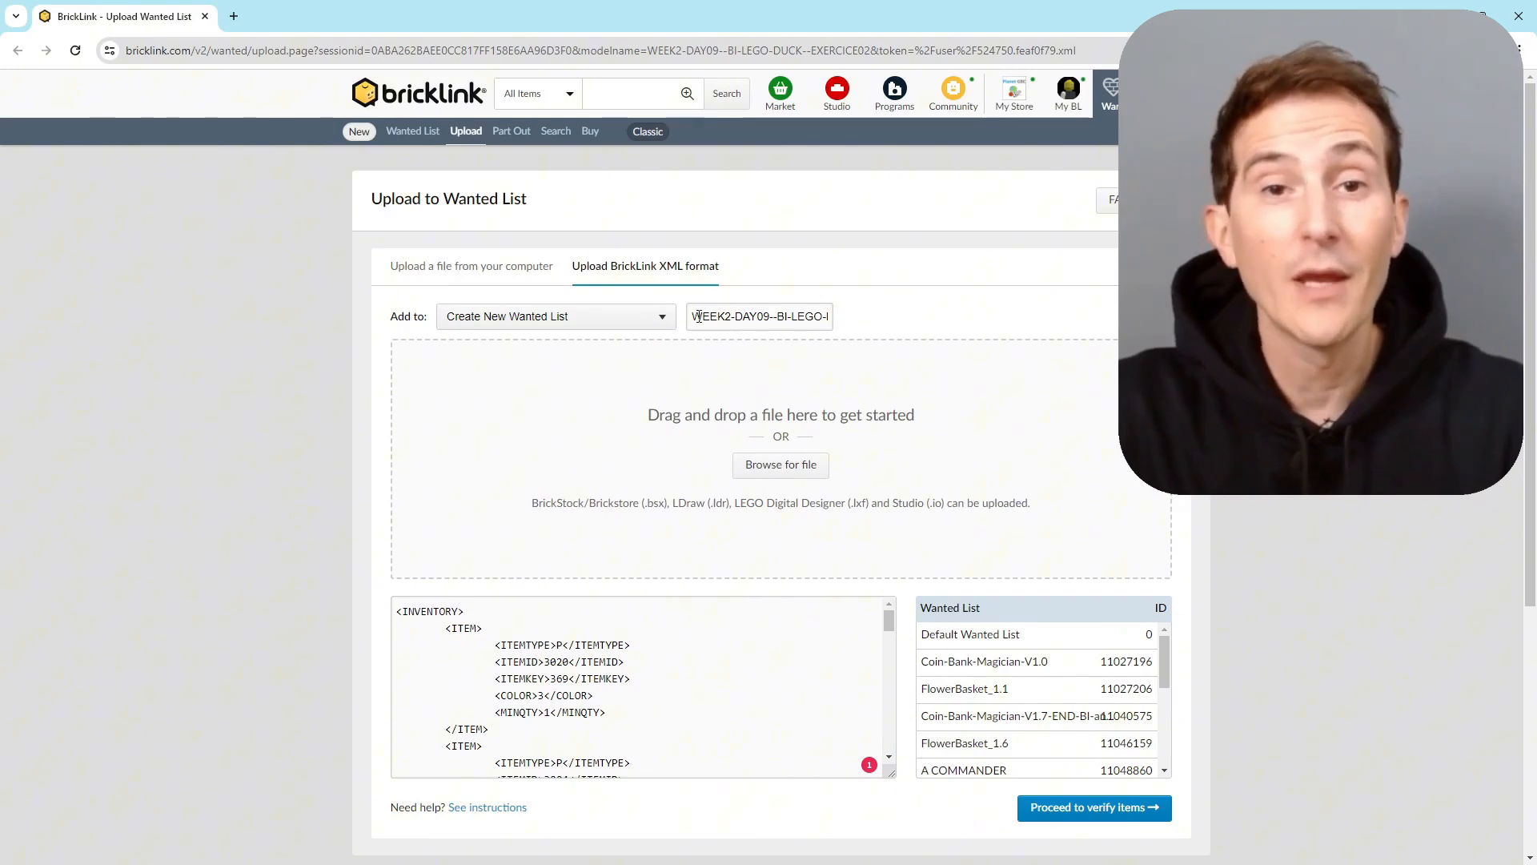
# Step: Name the new wanted list DUCK
pyautogui.moveTo(698, 316); pyautogui.dragTo(909, 314)
pyautogui.write('DU')
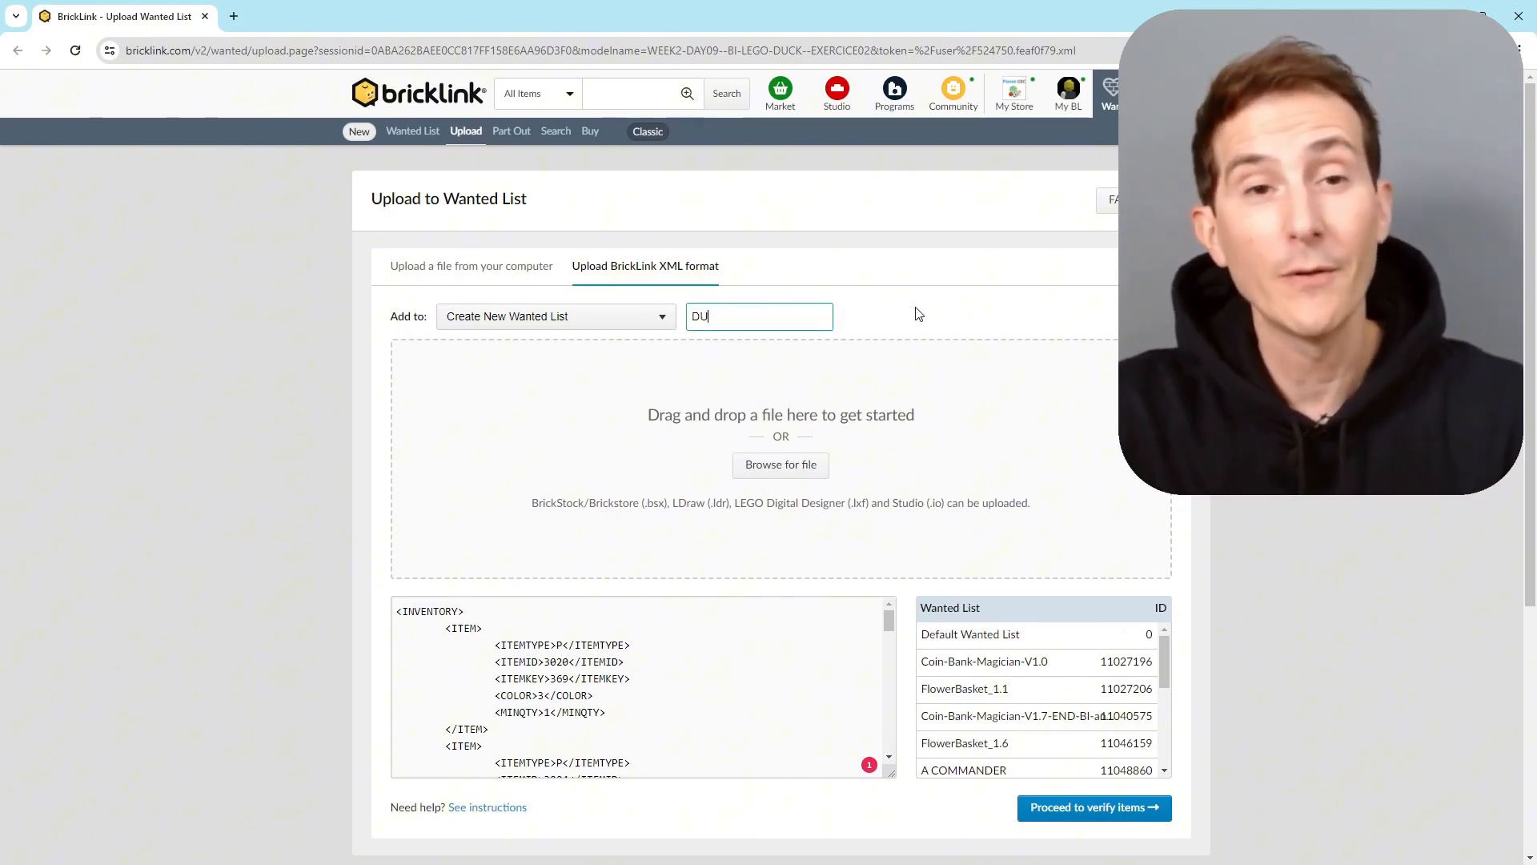
pyautogui.write('CK')
pyautogui.click(910, 303)
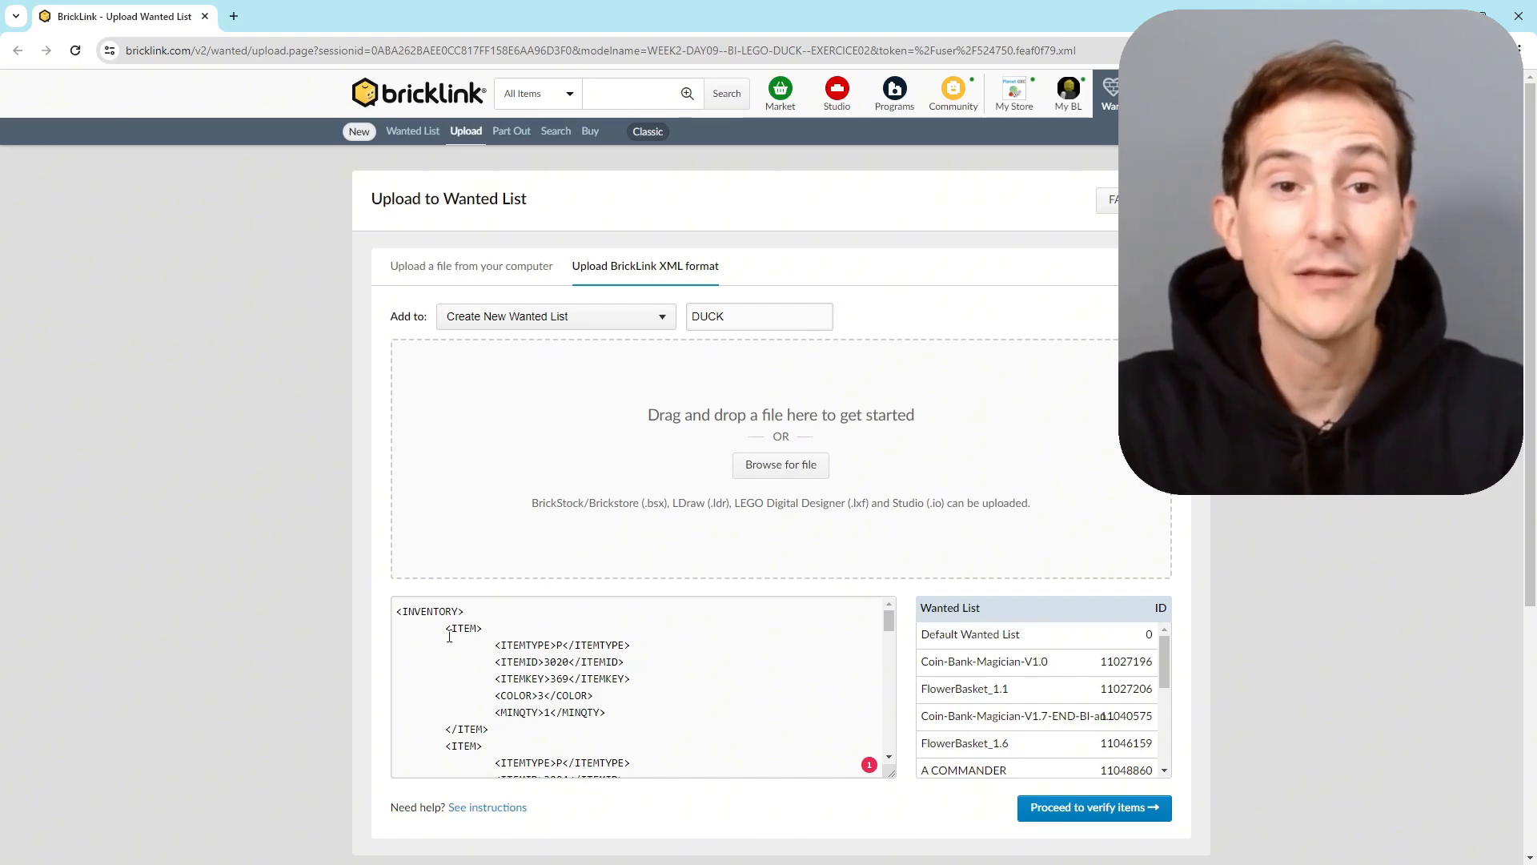
# Step: Examine the first XML item's structure, checking its item ID, item key and color values
pyautogui.moveTo(446, 630); pyautogui.dragTo(493, 732)
pyautogui.moveTo(889, 622)
pyautogui.mouseDown()
pyautogui.moveTo(887, 754)
pyautogui.moveTo(888, 618)
pyautogui.mouseUp()
pyautogui.click(648, 729)
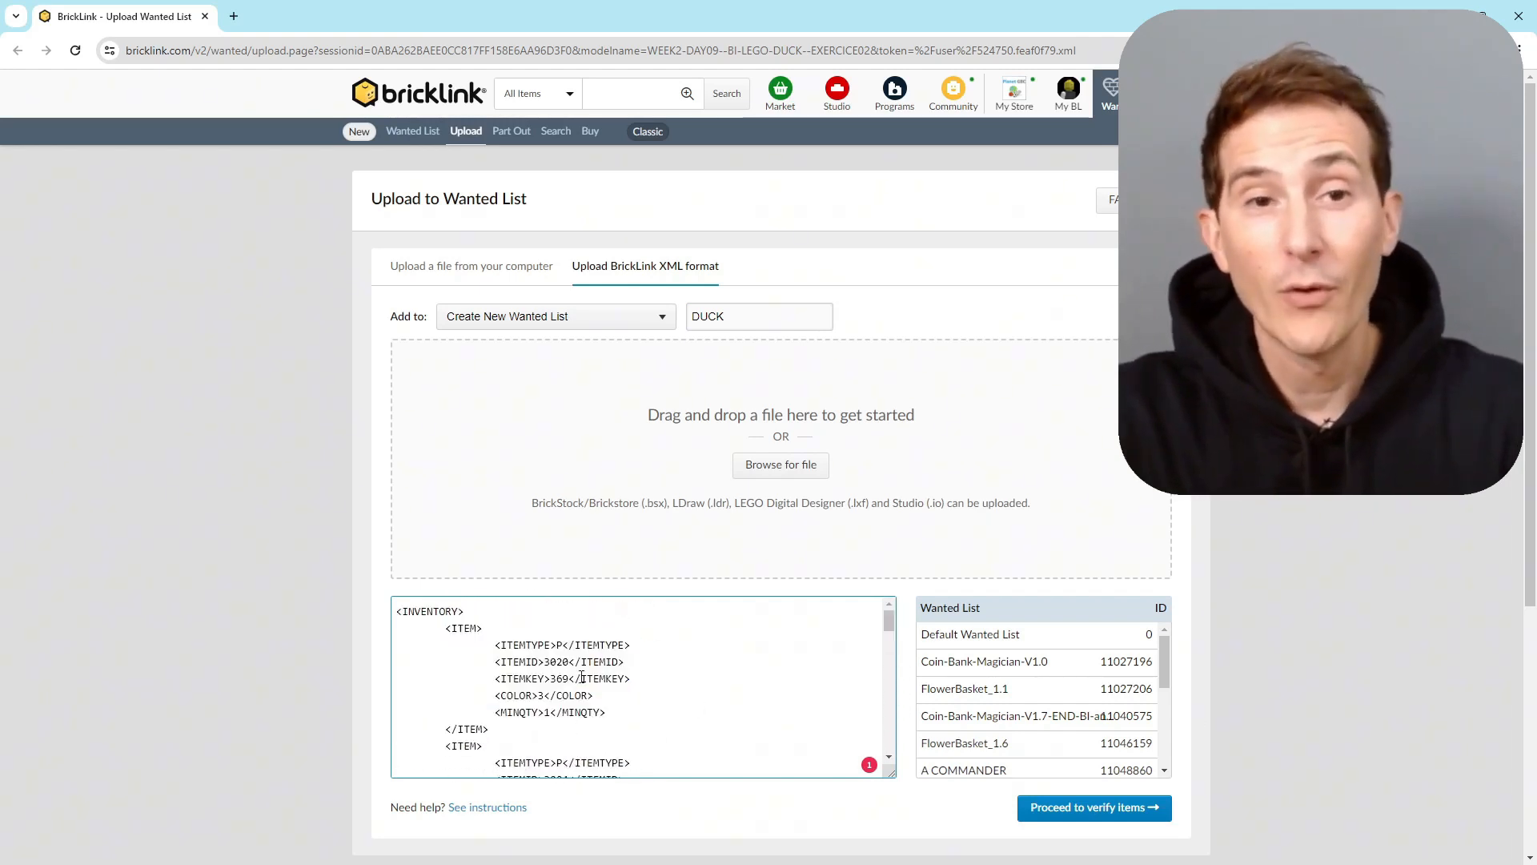
pyautogui.doubleClick(547, 661)
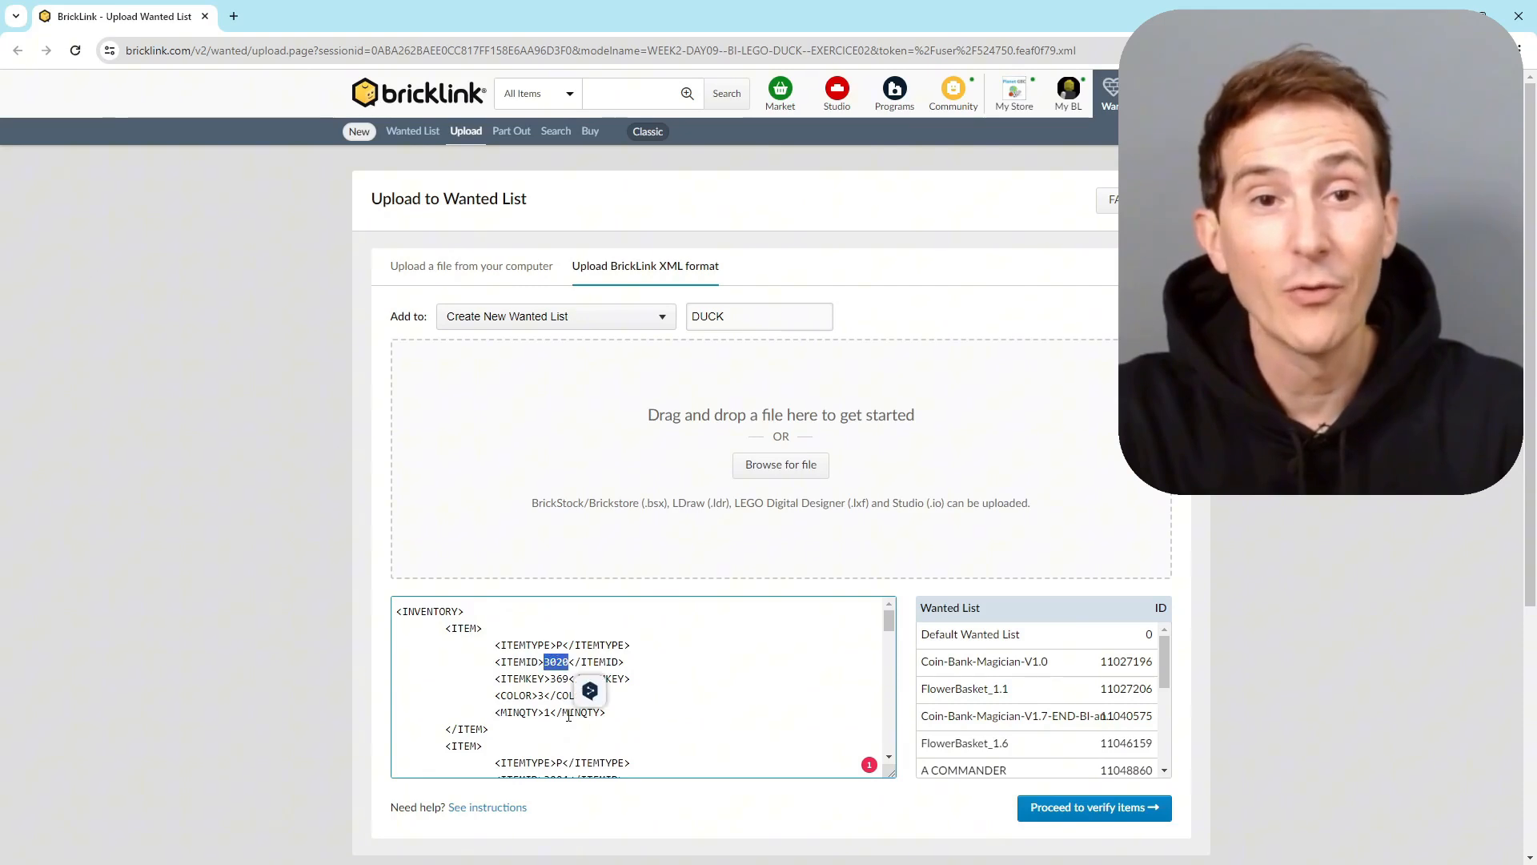
pyautogui.doubleClick(560, 678)
pyautogui.doubleClick(542, 696)
pyautogui.click(729, 656)
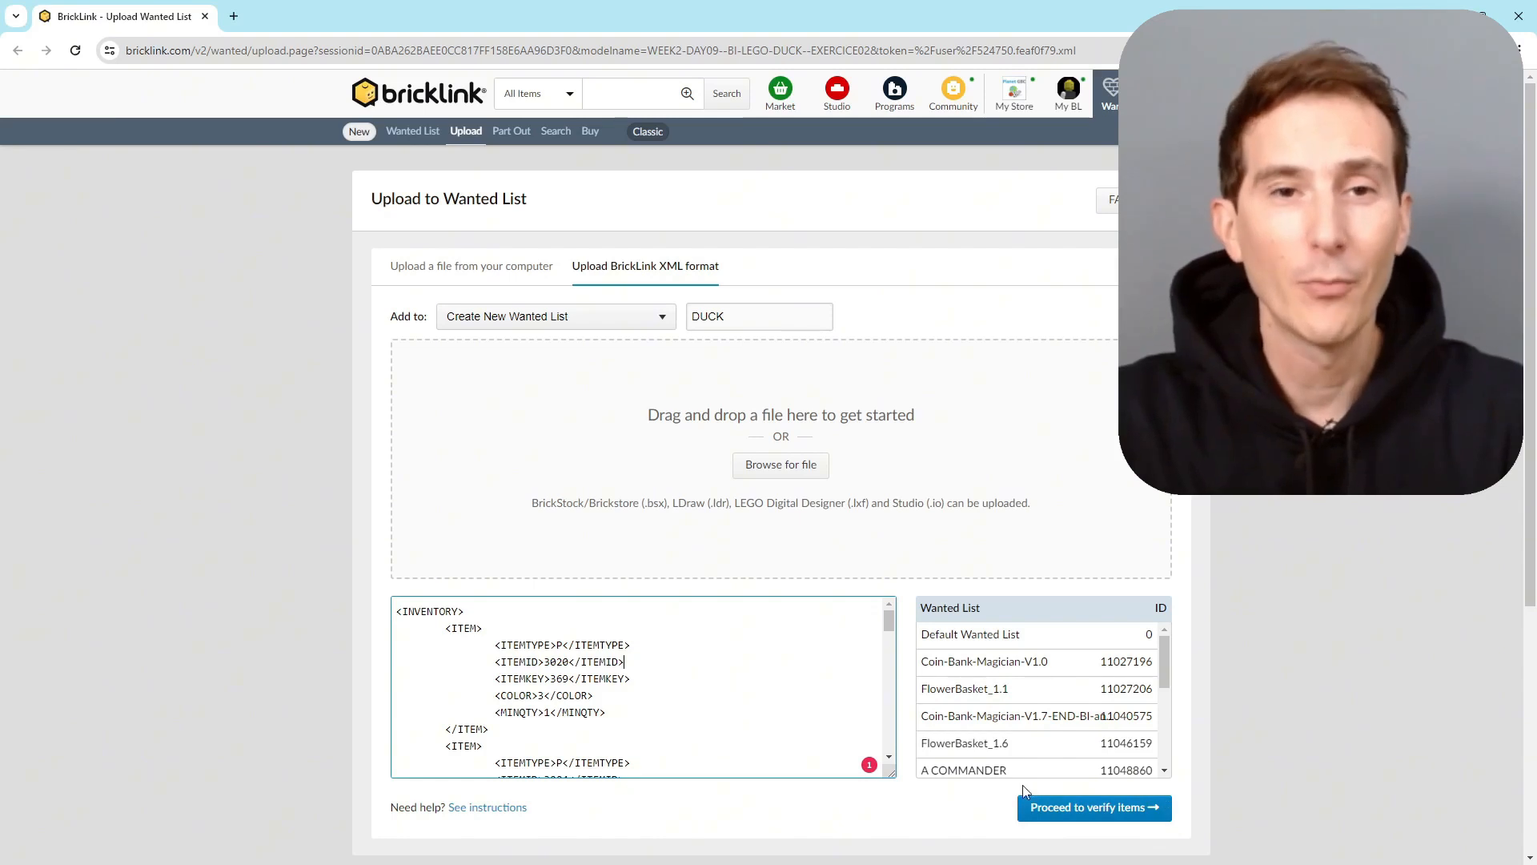
# Step: Proceed to item verification for the DUCK list and review the listed parts, colors and quantities
pyautogui.click(1095, 808)
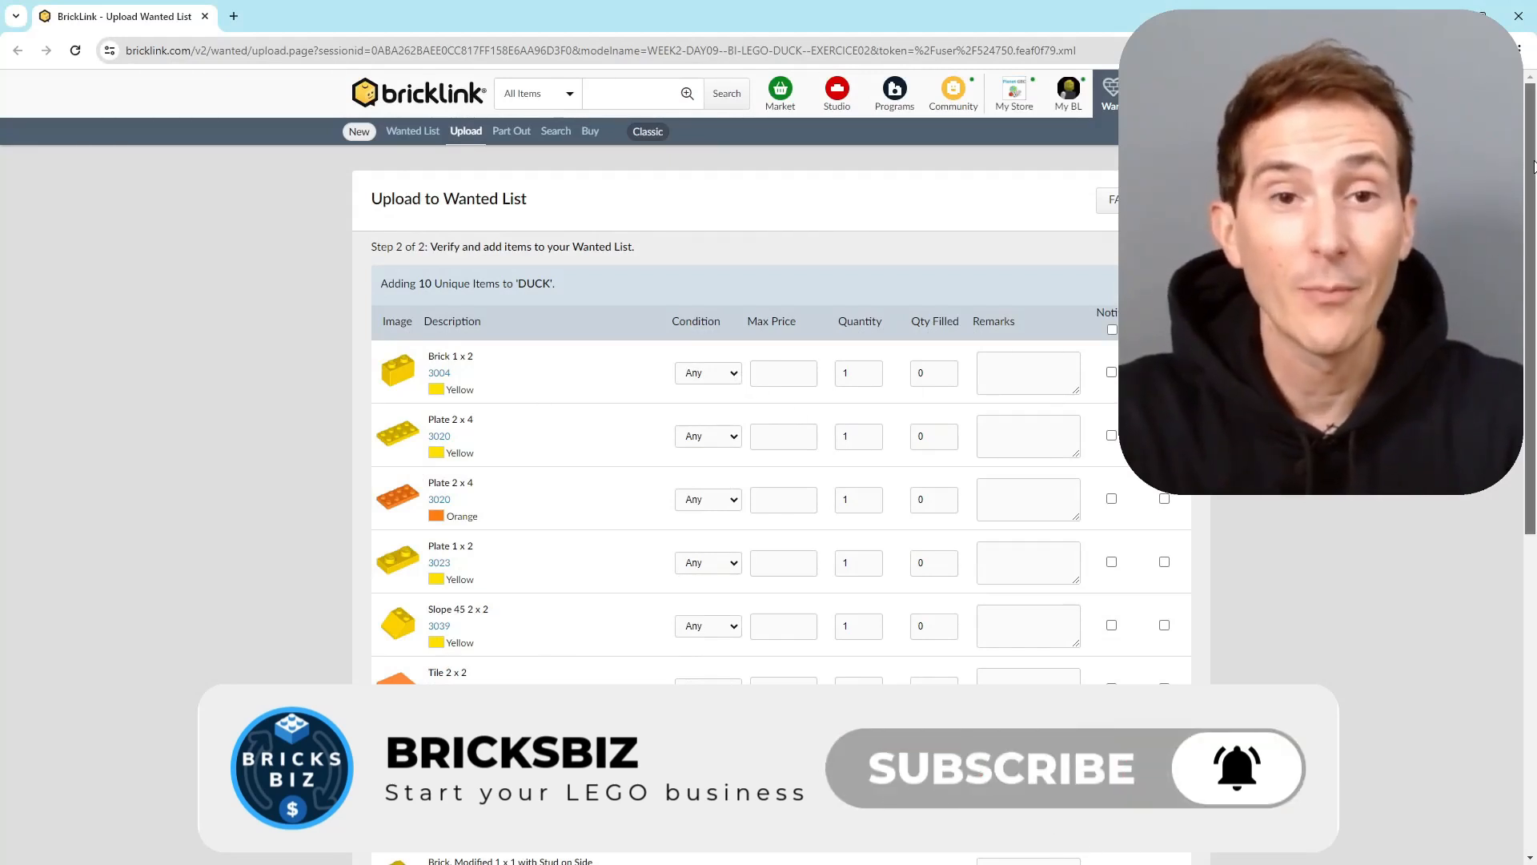
pyautogui.moveTo(1533, 165); pyautogui.dragTo(1533, 278)
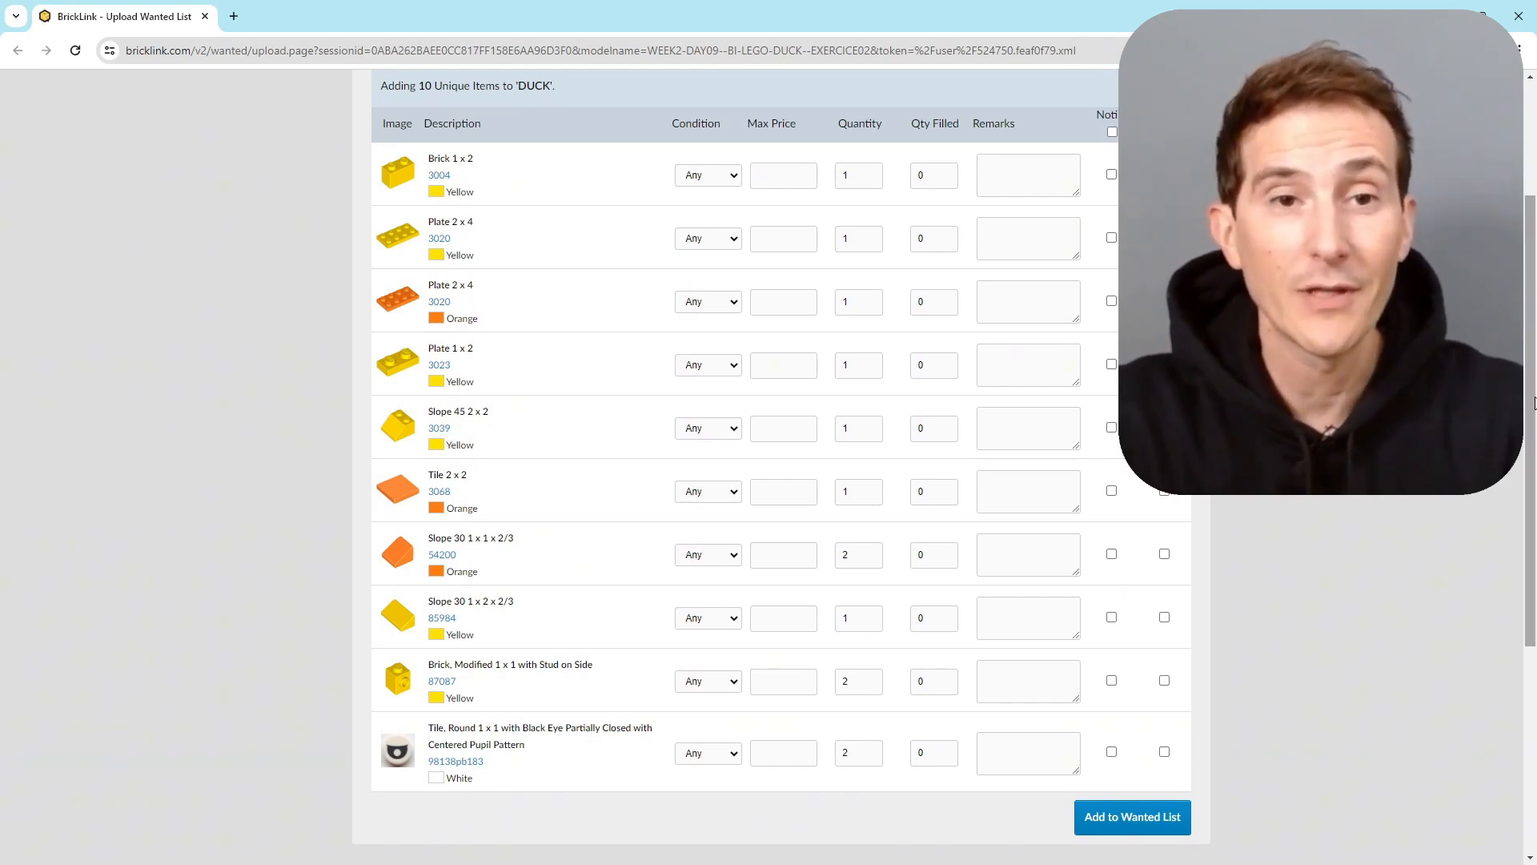
pyautogui.moveTo(1534, 410)
pyautogui.mouseDown()
pyautogui.moveTo(1533, 300)
pyautogui.moveTo(1531, 429)
pyautogui.mouseUp()
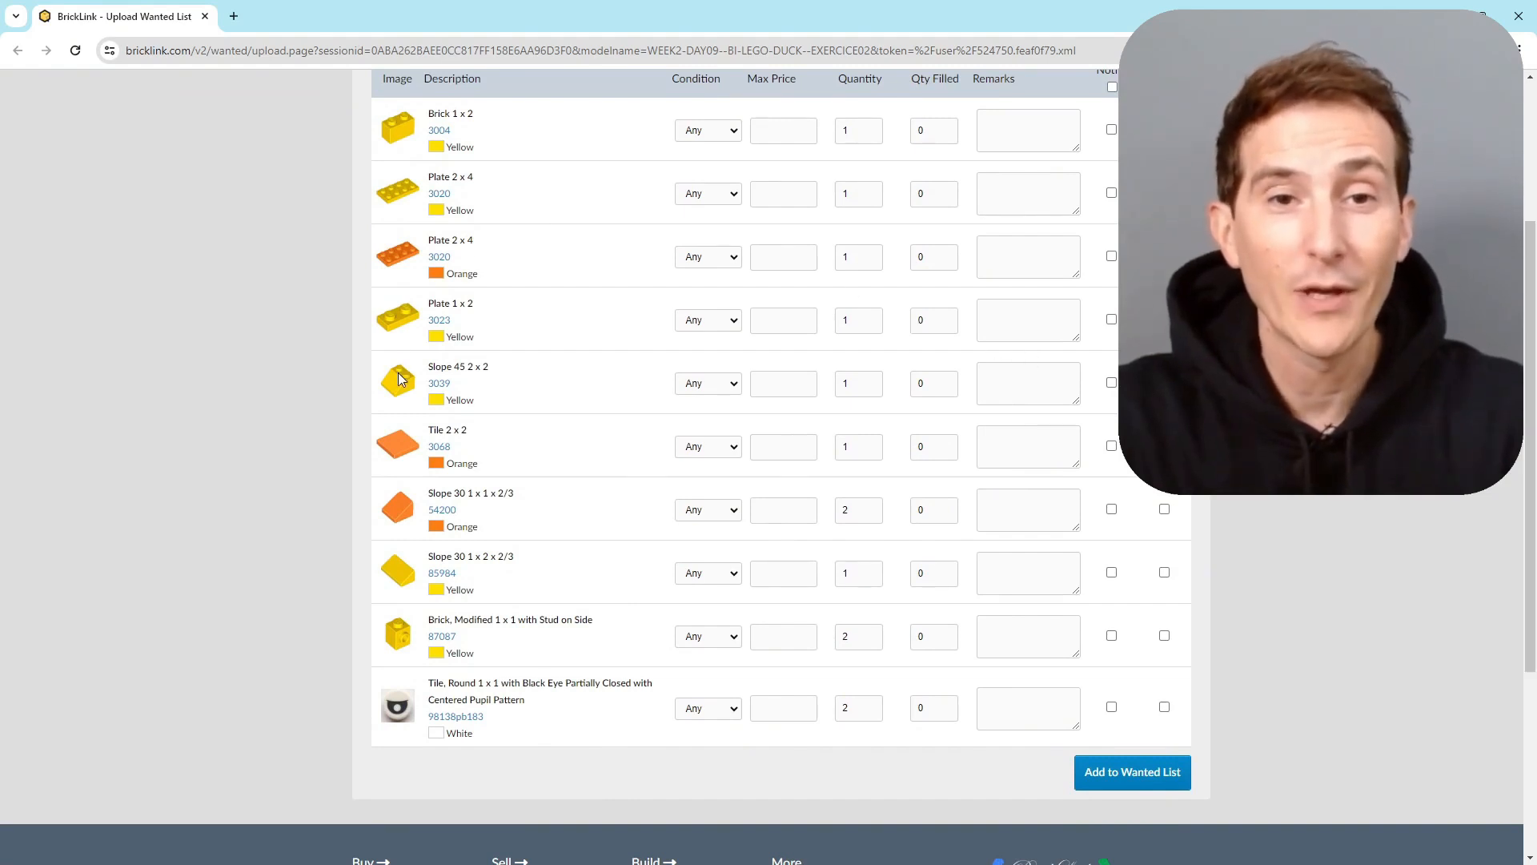
pyautogui.moveTo(1520, 538); pyautogui.dragTo(1534, 474)
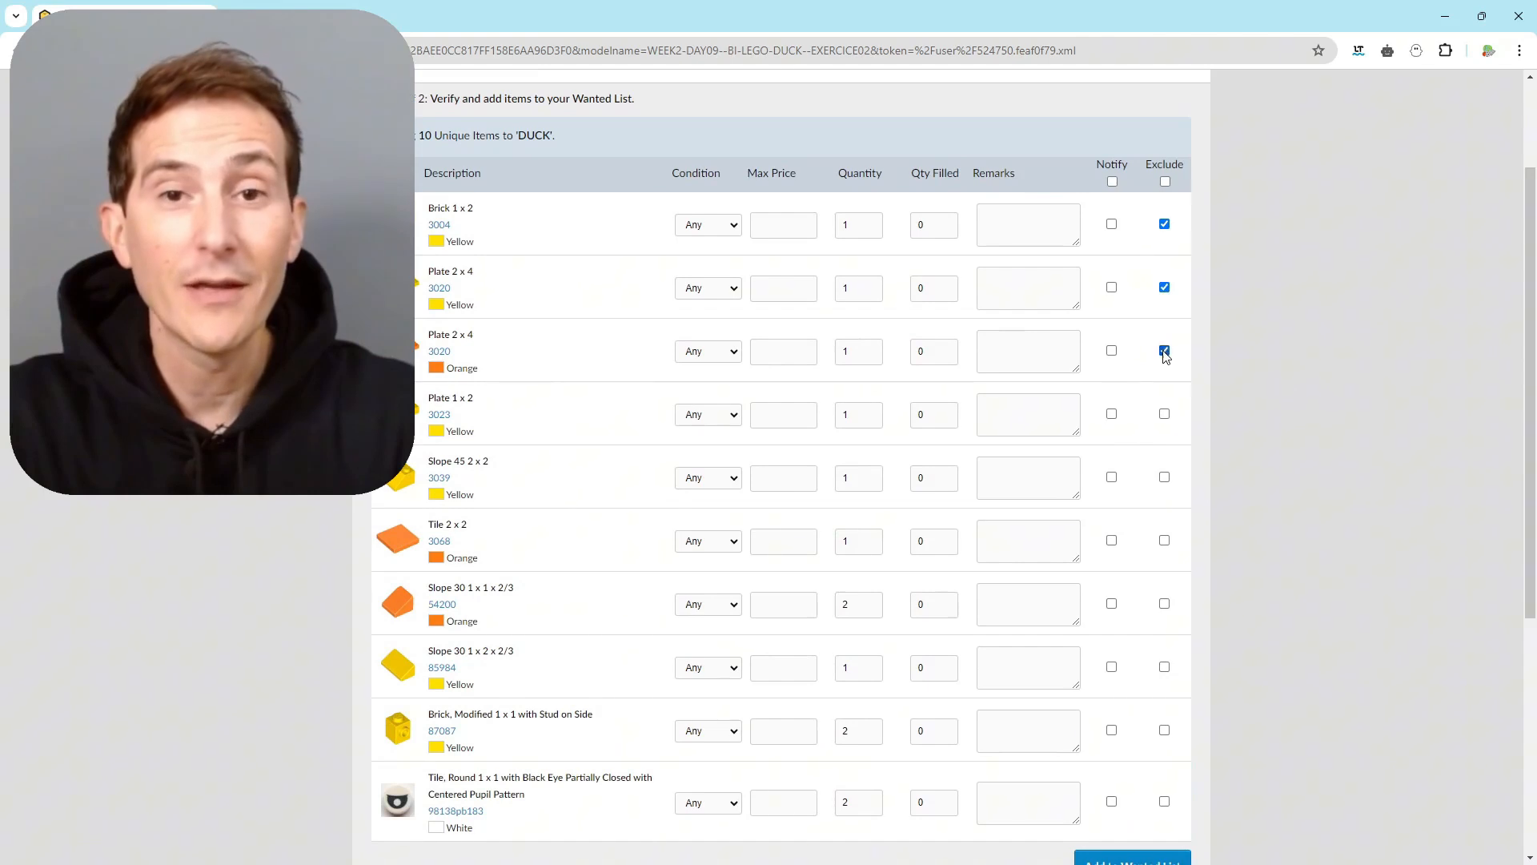
pyautogui.doubleClick(862, 416)
pyautogui.write('0')
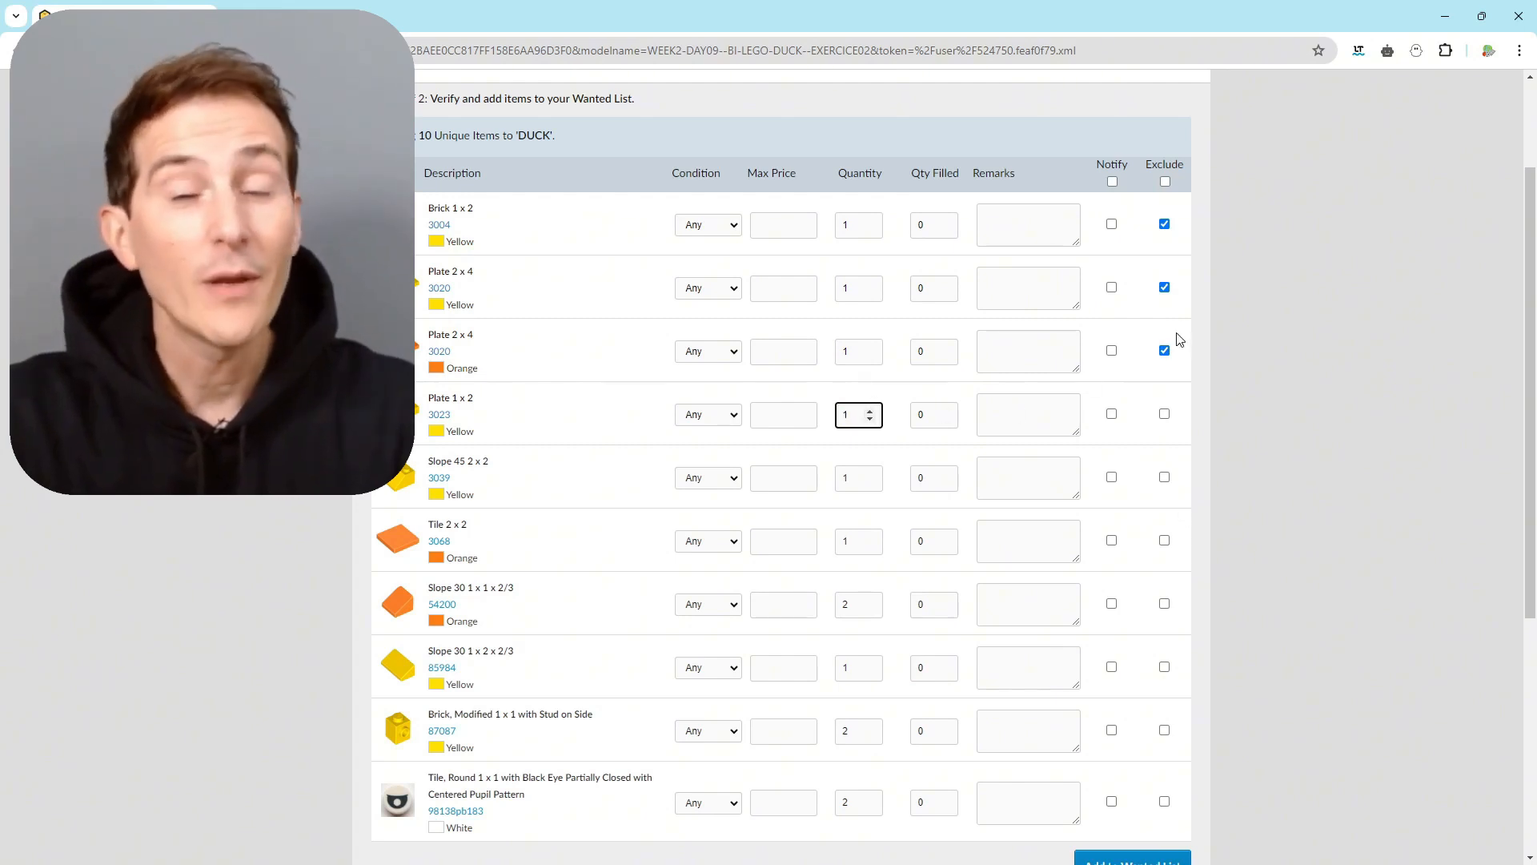
pyautogui.click(1163, 350)
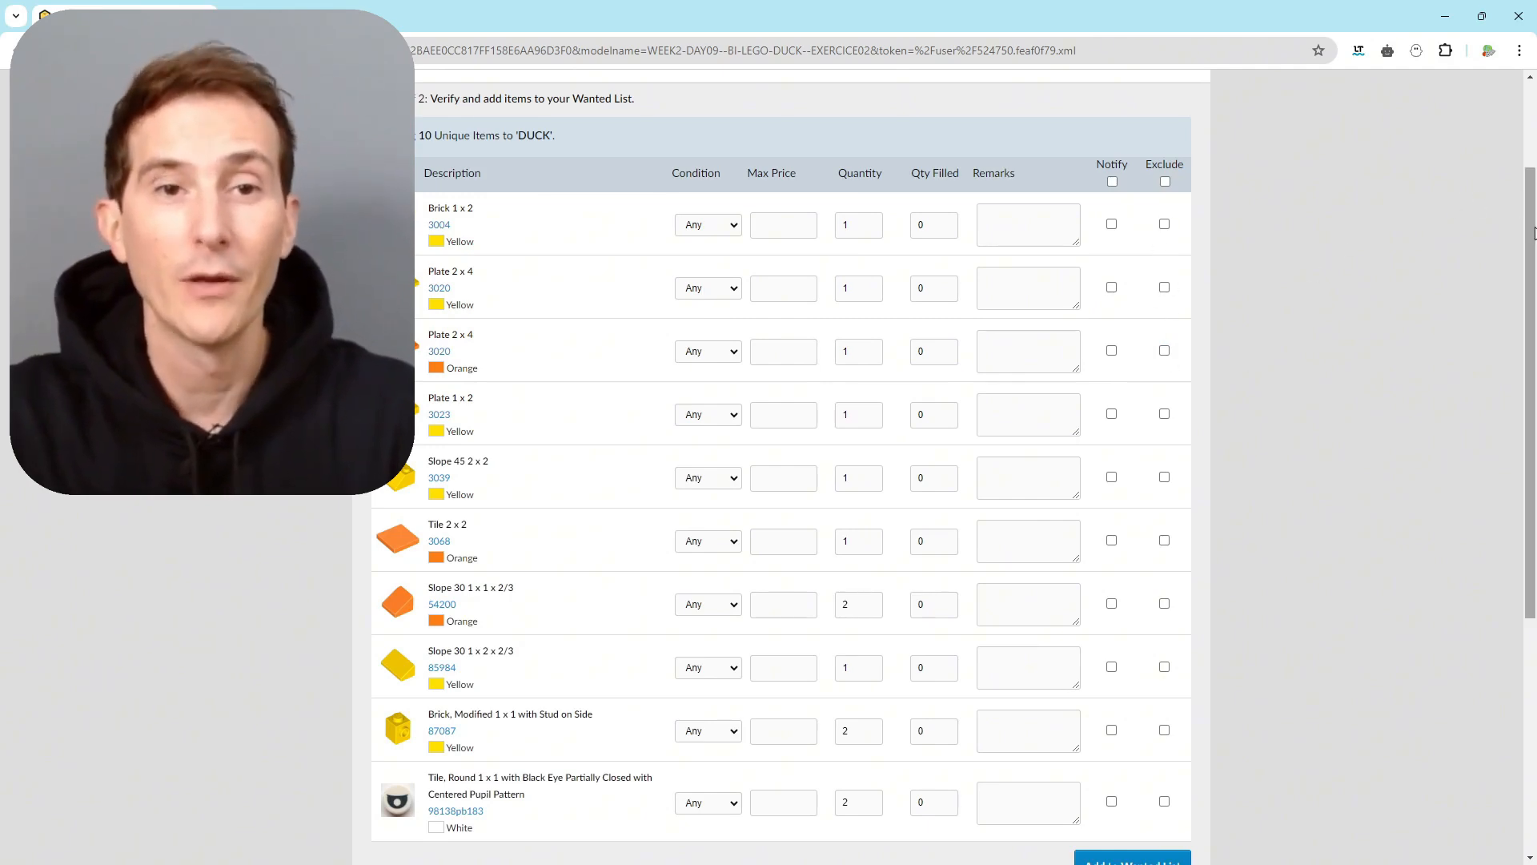
# Step: Check the full parts table once more and add all items to the DUCK wanted list
pyautogui.moveTo(1532, 232); pyautogui.dragTo(1529, 272)
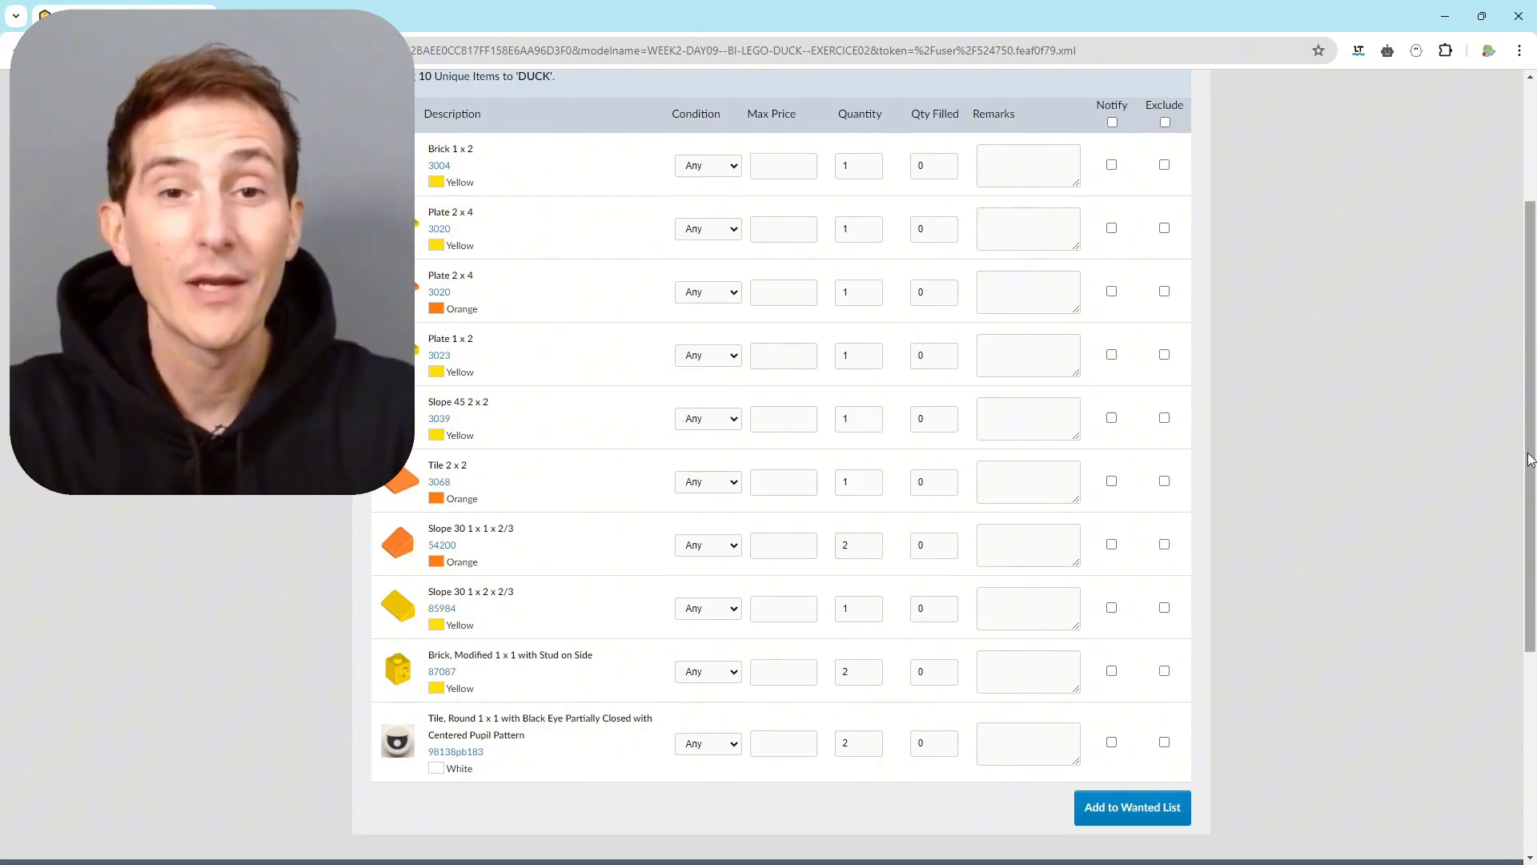
pyautogui.moveTo(1533, 456)
pyautogui.mouseDown()
pyautogui.moveTo(1533, 343)
pyautogui.moveTo(1534, 450)
pyautogui.mouseUp()
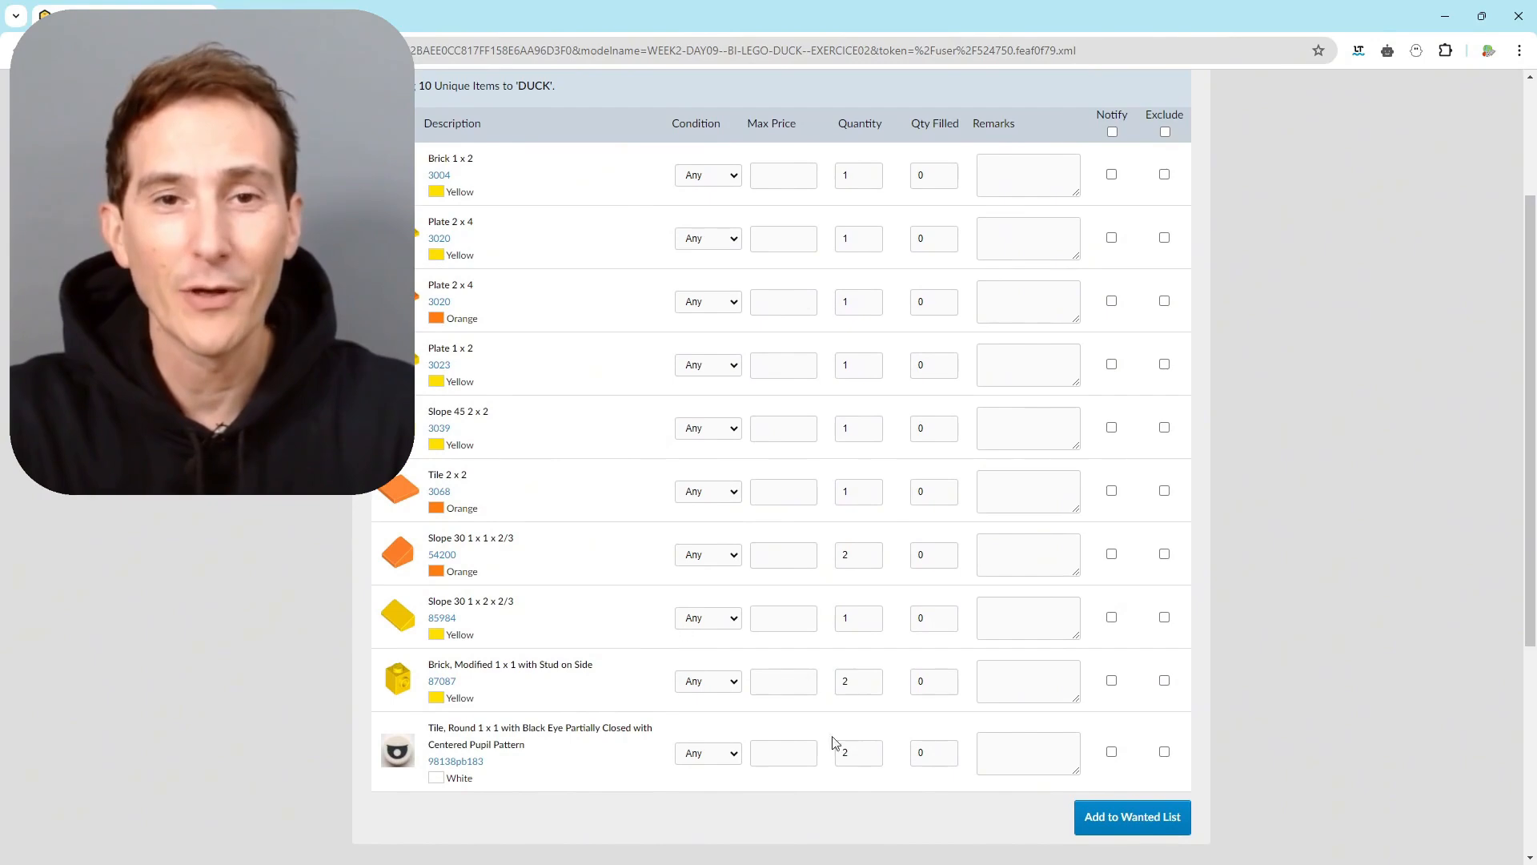
pyautogui.click(1131, 825)
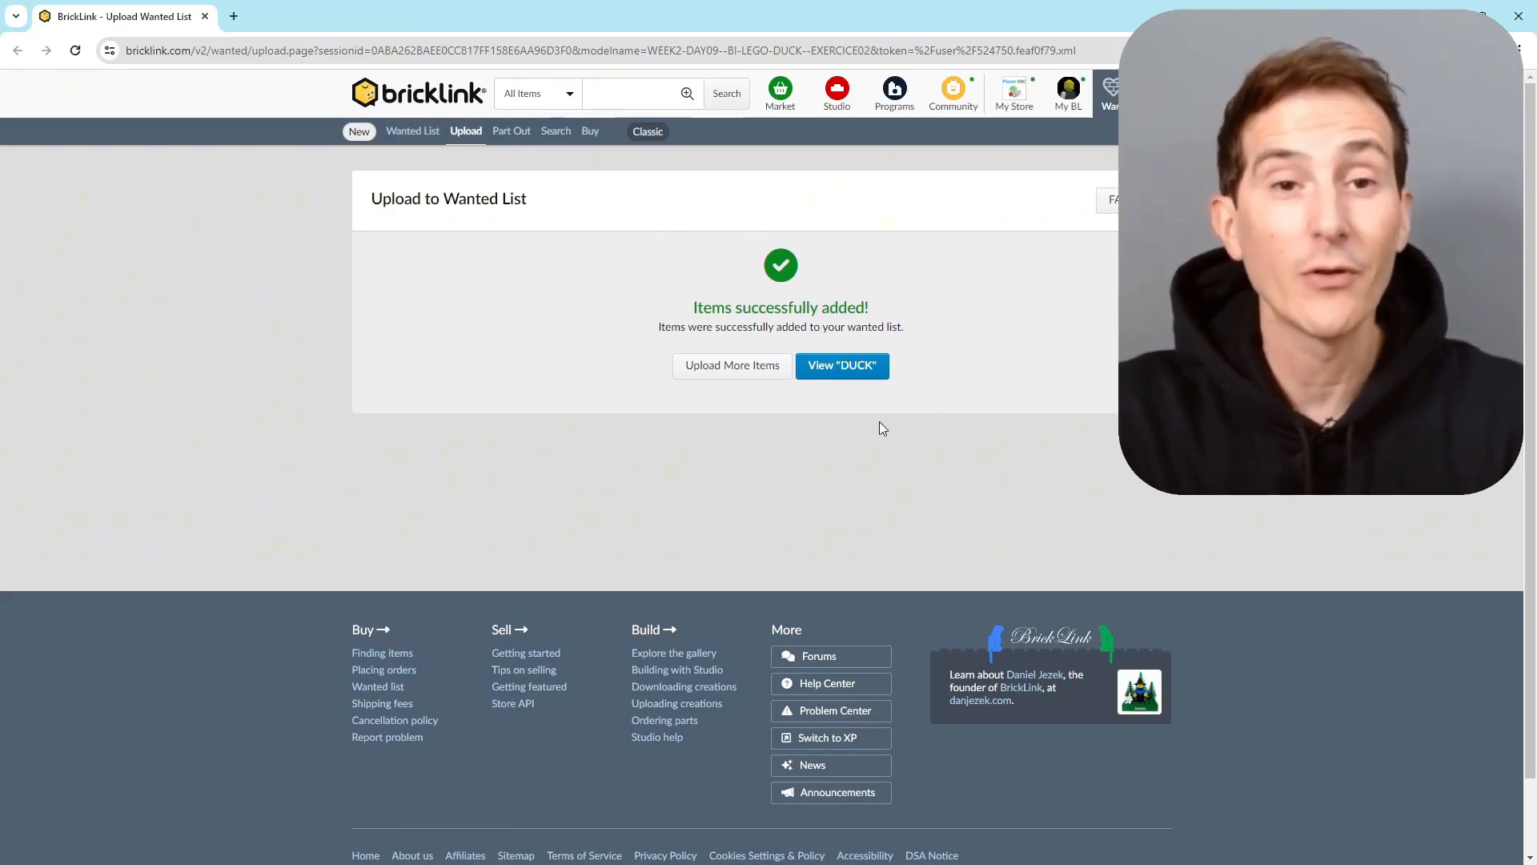
# Step: Open the DUCK wanted list and review its parts and wanted quantities
pyautogui.click(853, 369)
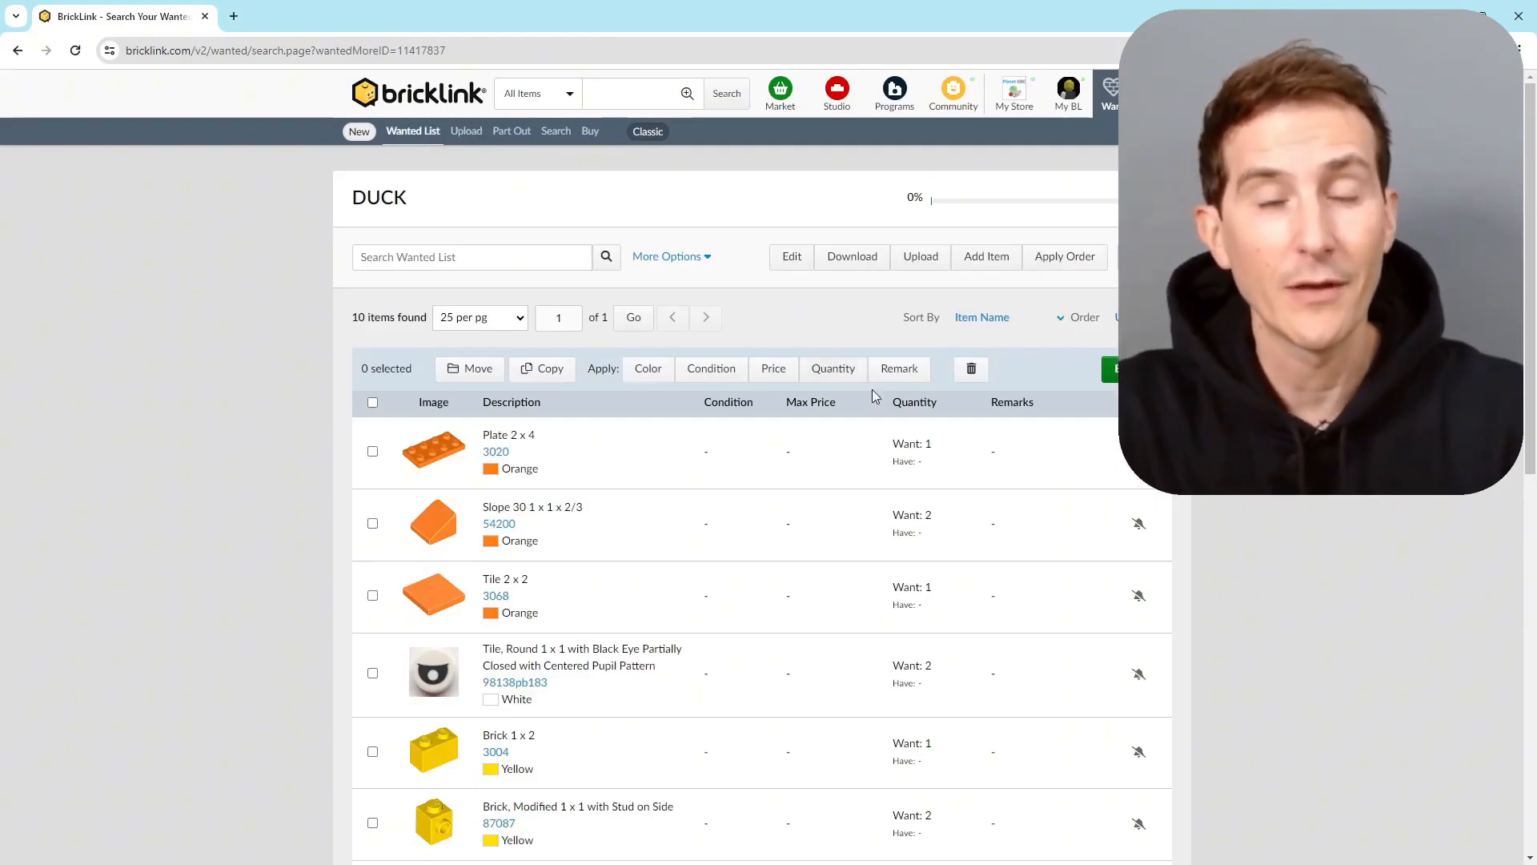
pyautogui.moveTo(1534, 156); pyautogui.dragTo(1525, 324)
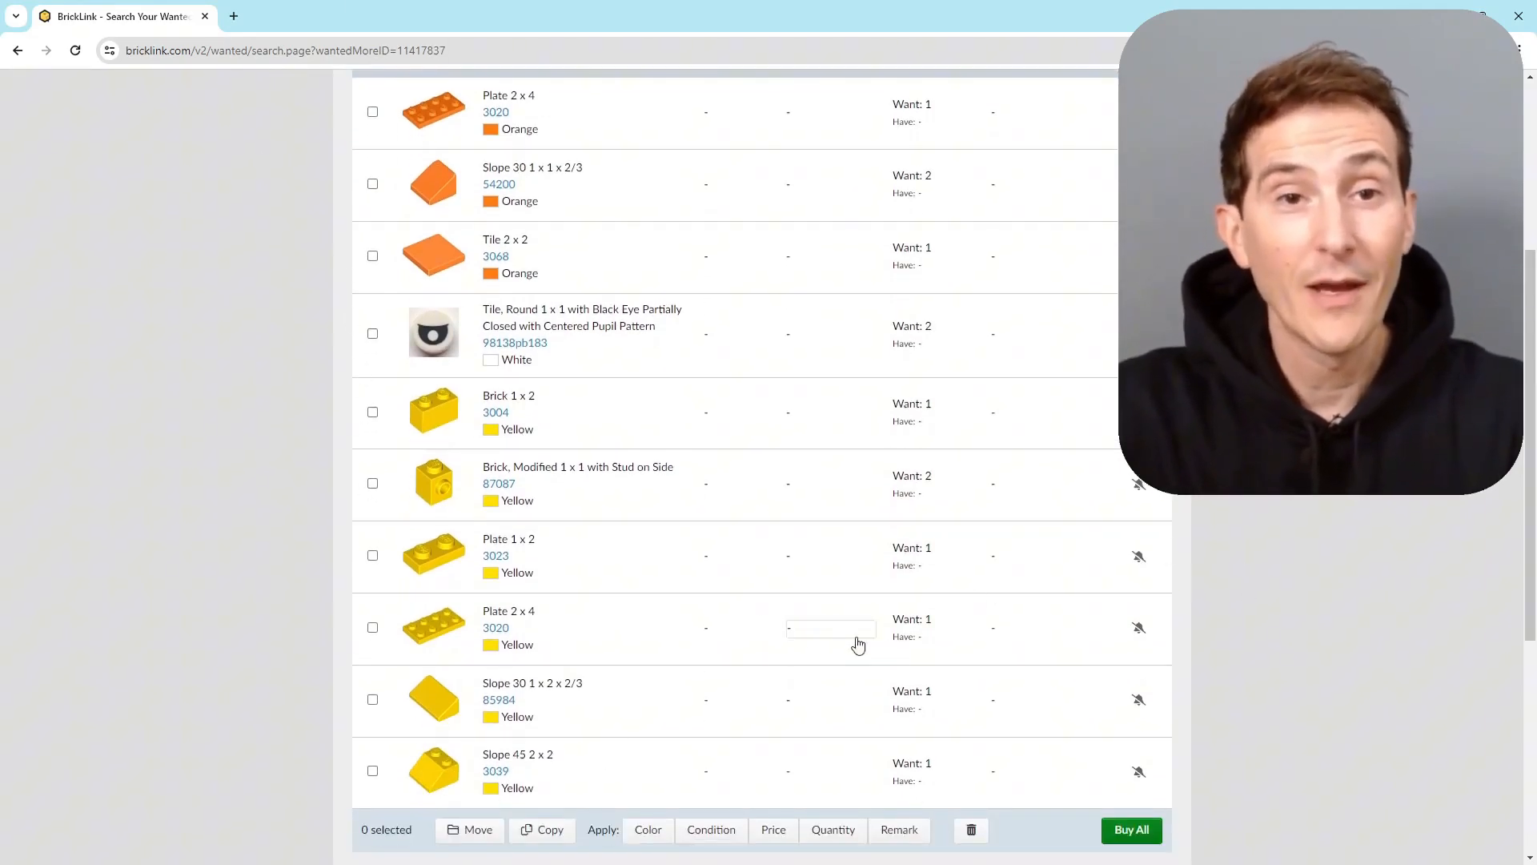
pyautogui.scroll(4, 801, 624)
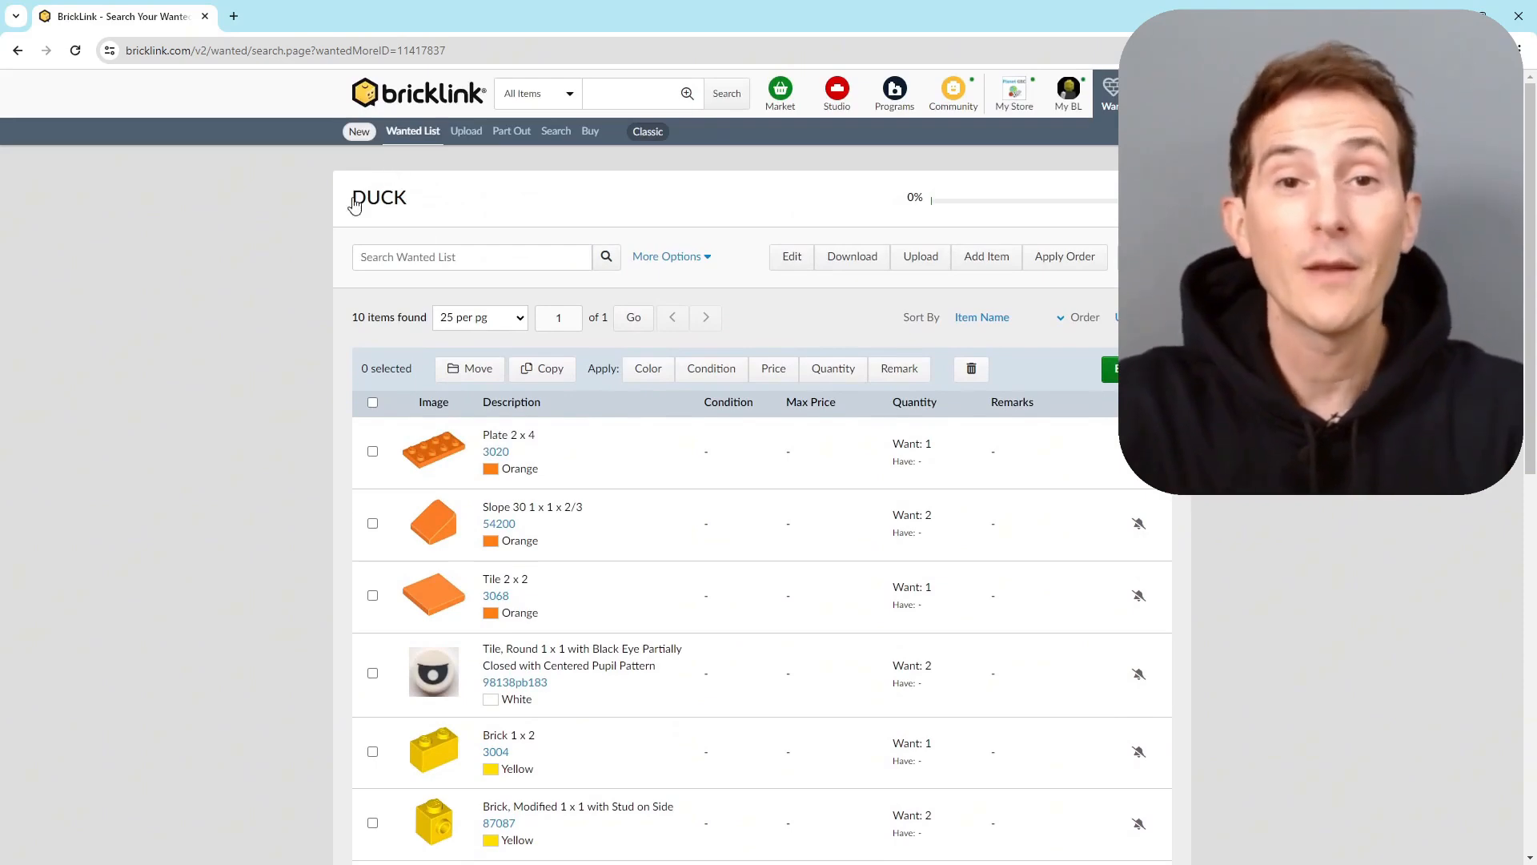
# Step: Download the DUCK wanted list as DUCK.xml and save it in the TEMP folder
pyautogui.moveTo(355, 205); pyautogui.dragTo(396, 200)
pyautogui.click(853, 317)
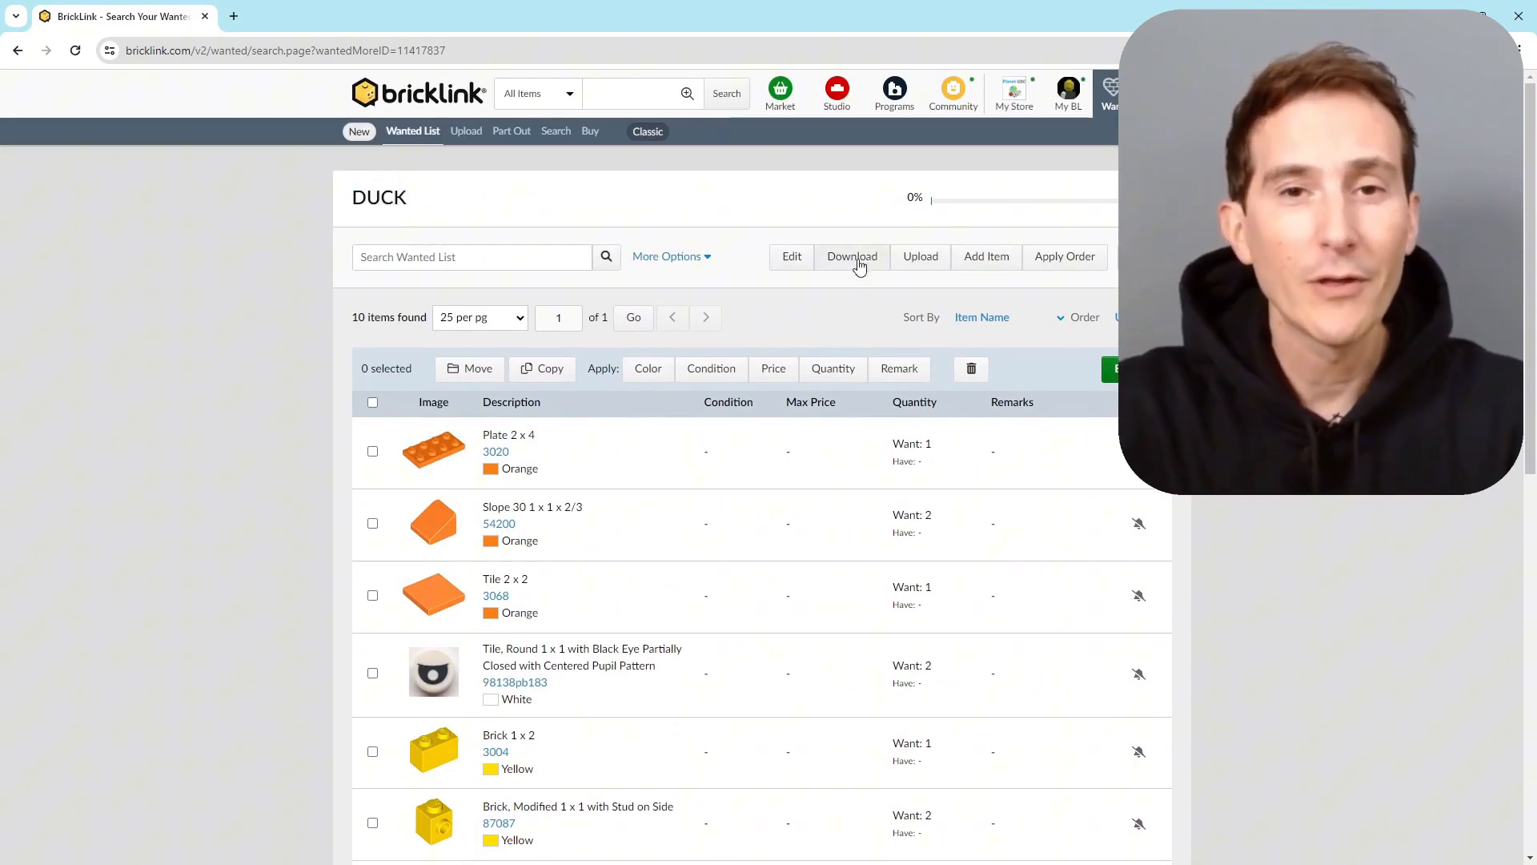
pyautogui.click(853, 257)
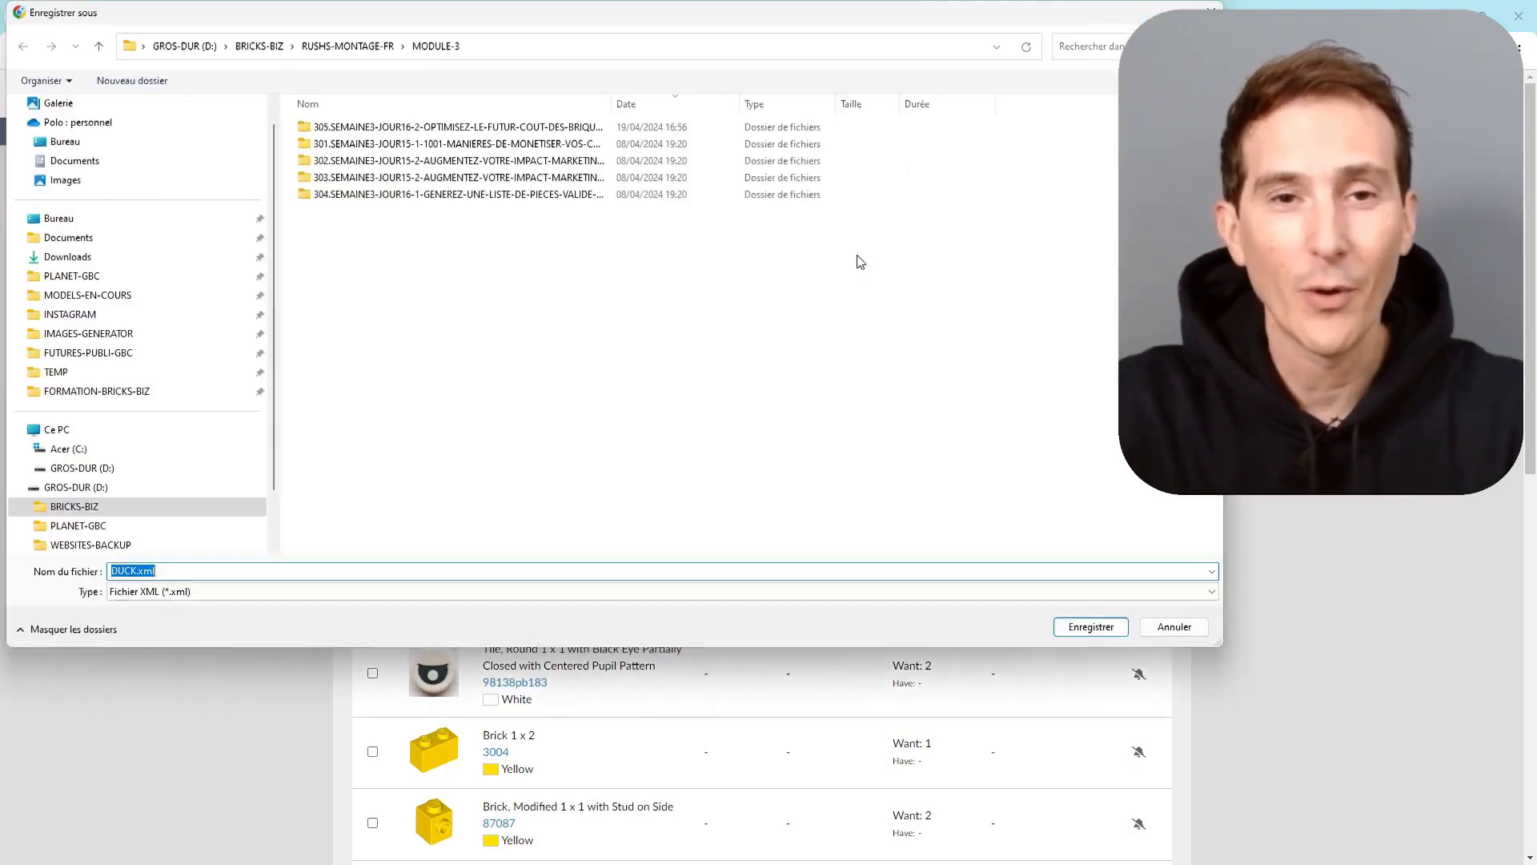
pyautogui.click(58, 372)
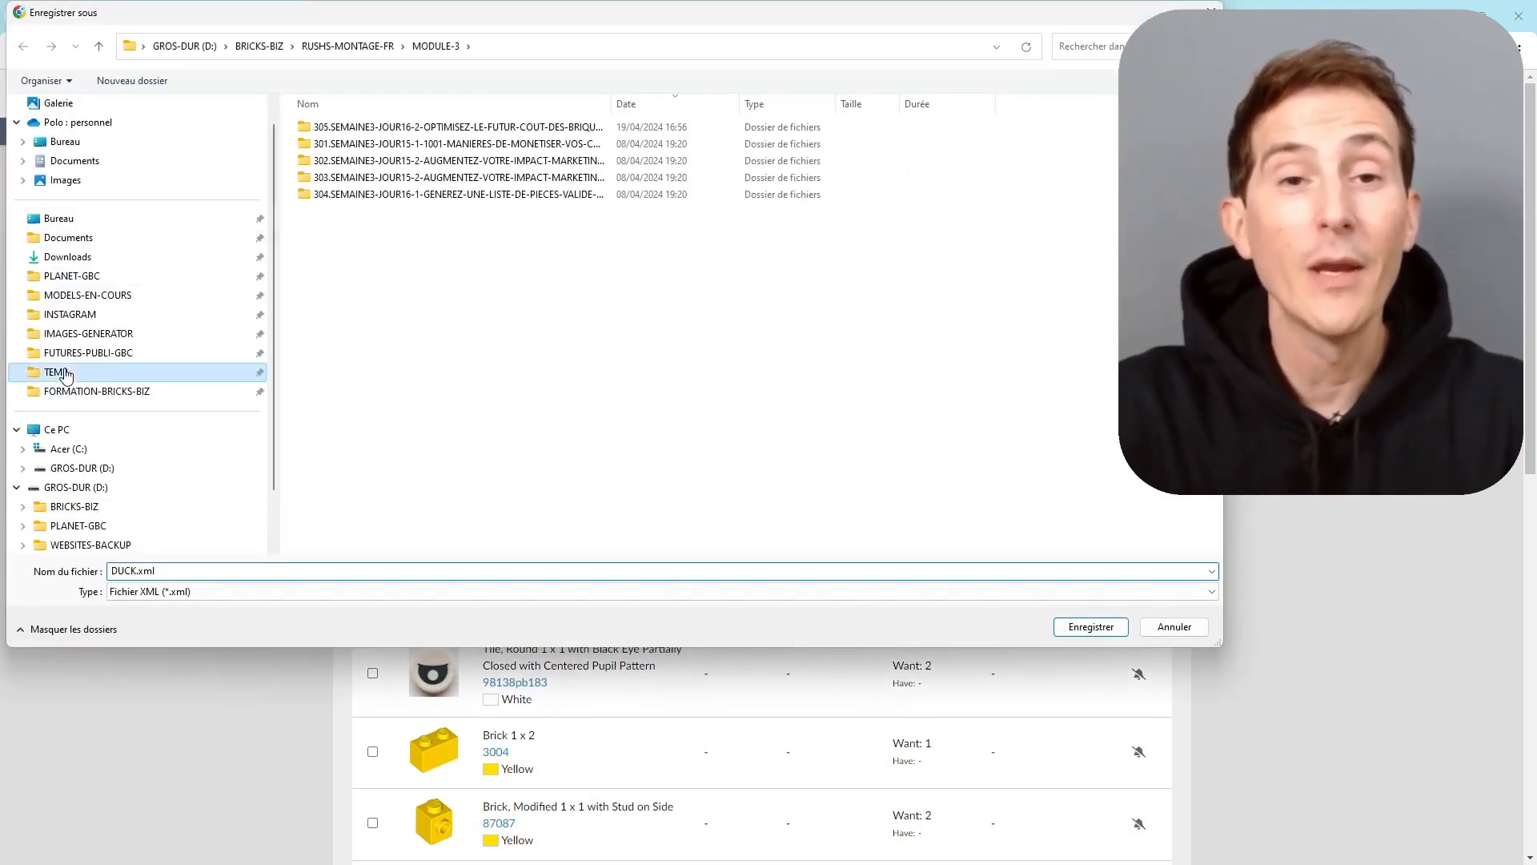
pyautogui.click(1090, 626)
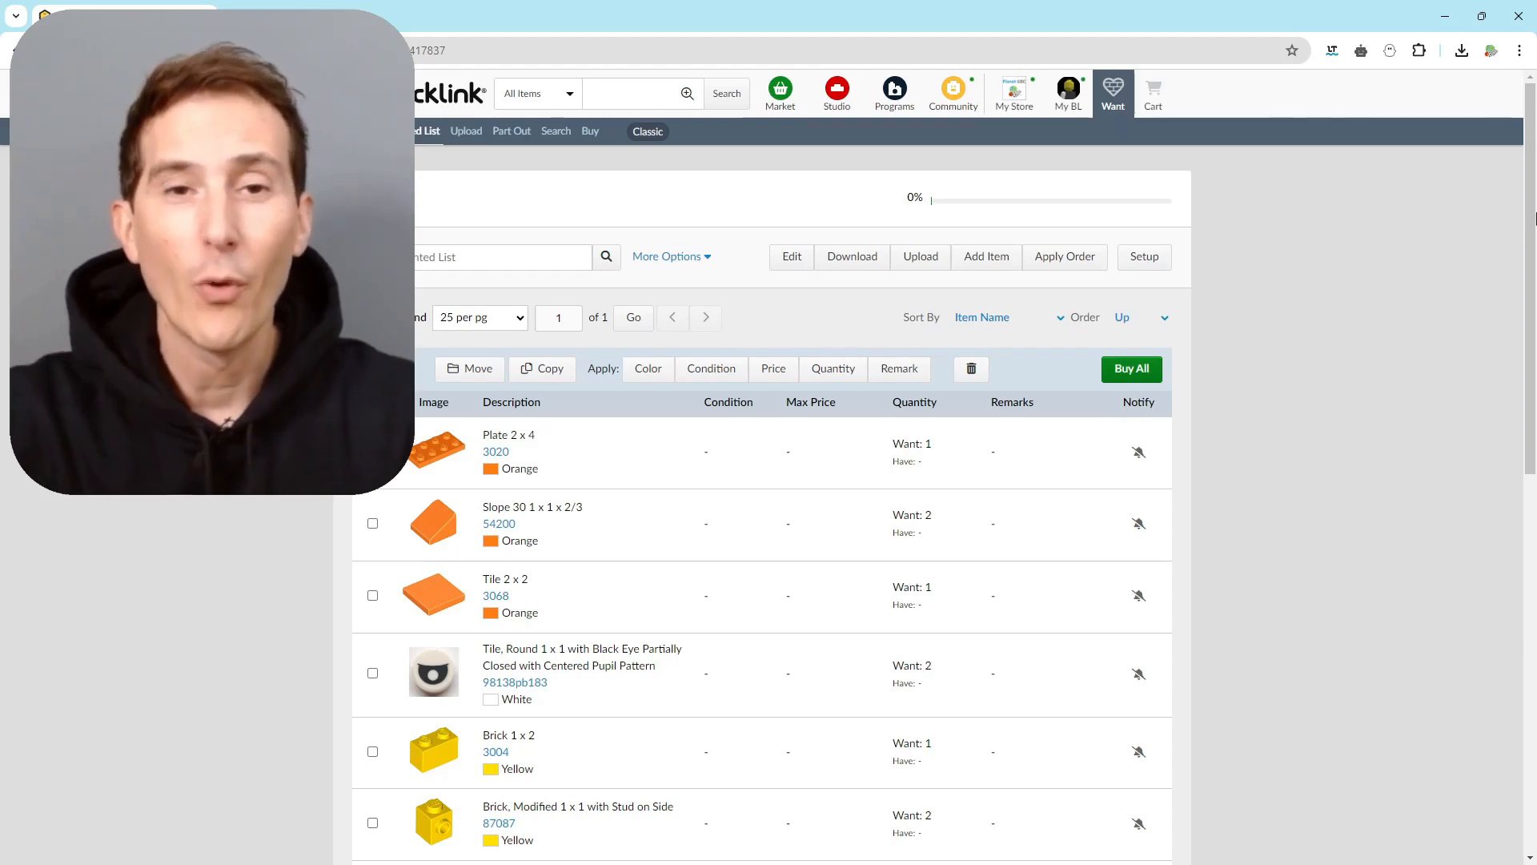
# Step: Look over the DUCK list's parts and start buying all of its items
pyautogui.scroll(-1, 1529, 273)
pyautogui.scroll(-2, 1529, 272)
pyautogui.scroll(1, 1286, 251)
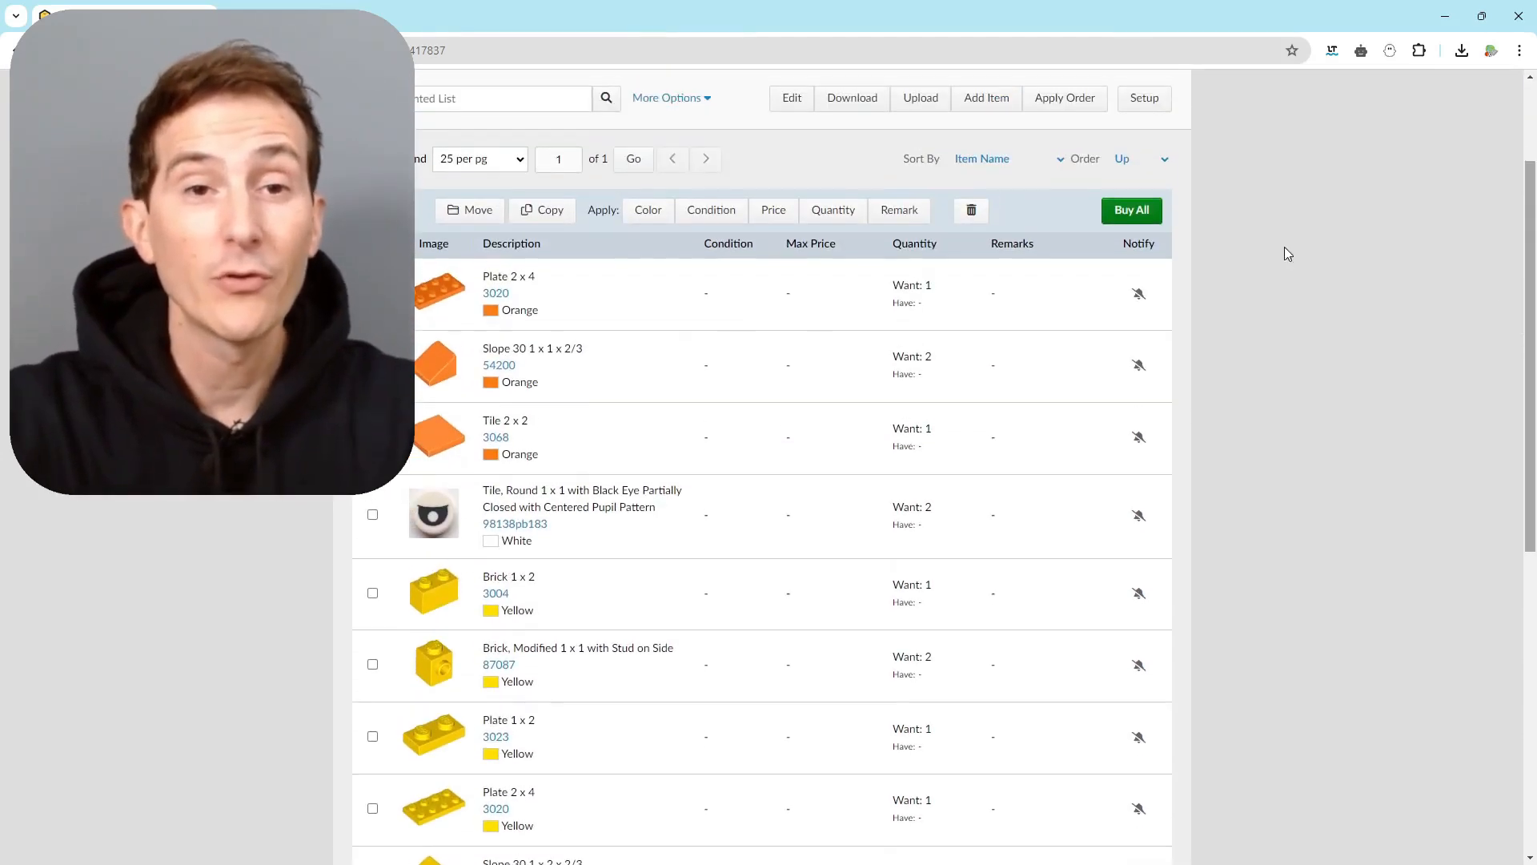
pyautogui.click(1132, 212)
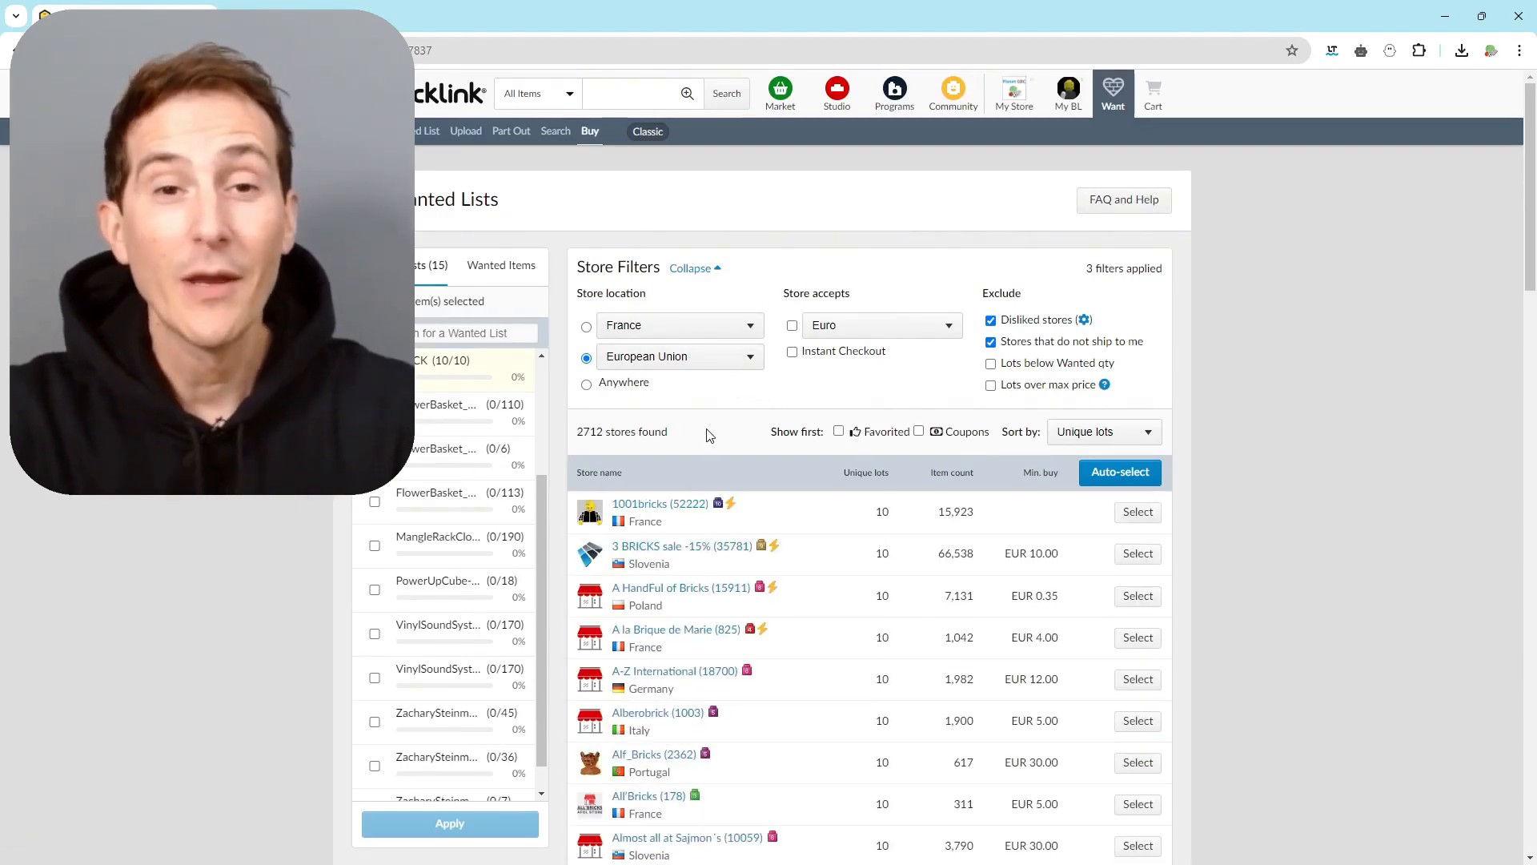
# Step: Limit the store location to France and run the automatic store selection, including stores whose minimum buy exceeds the item price
pyautogui.click(586, 325)
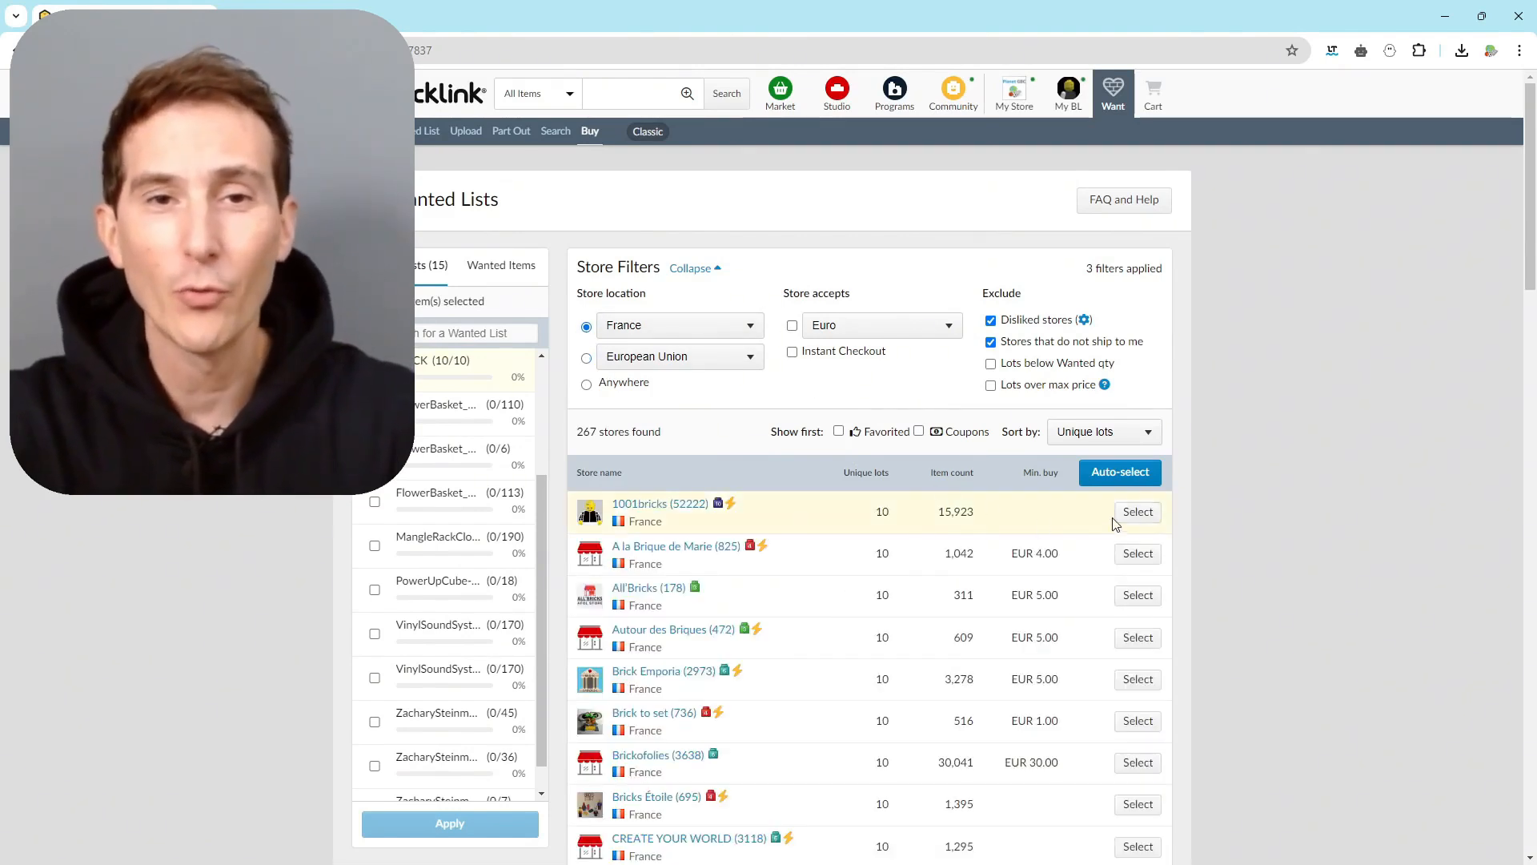
pyautogui.click(1132, 472)
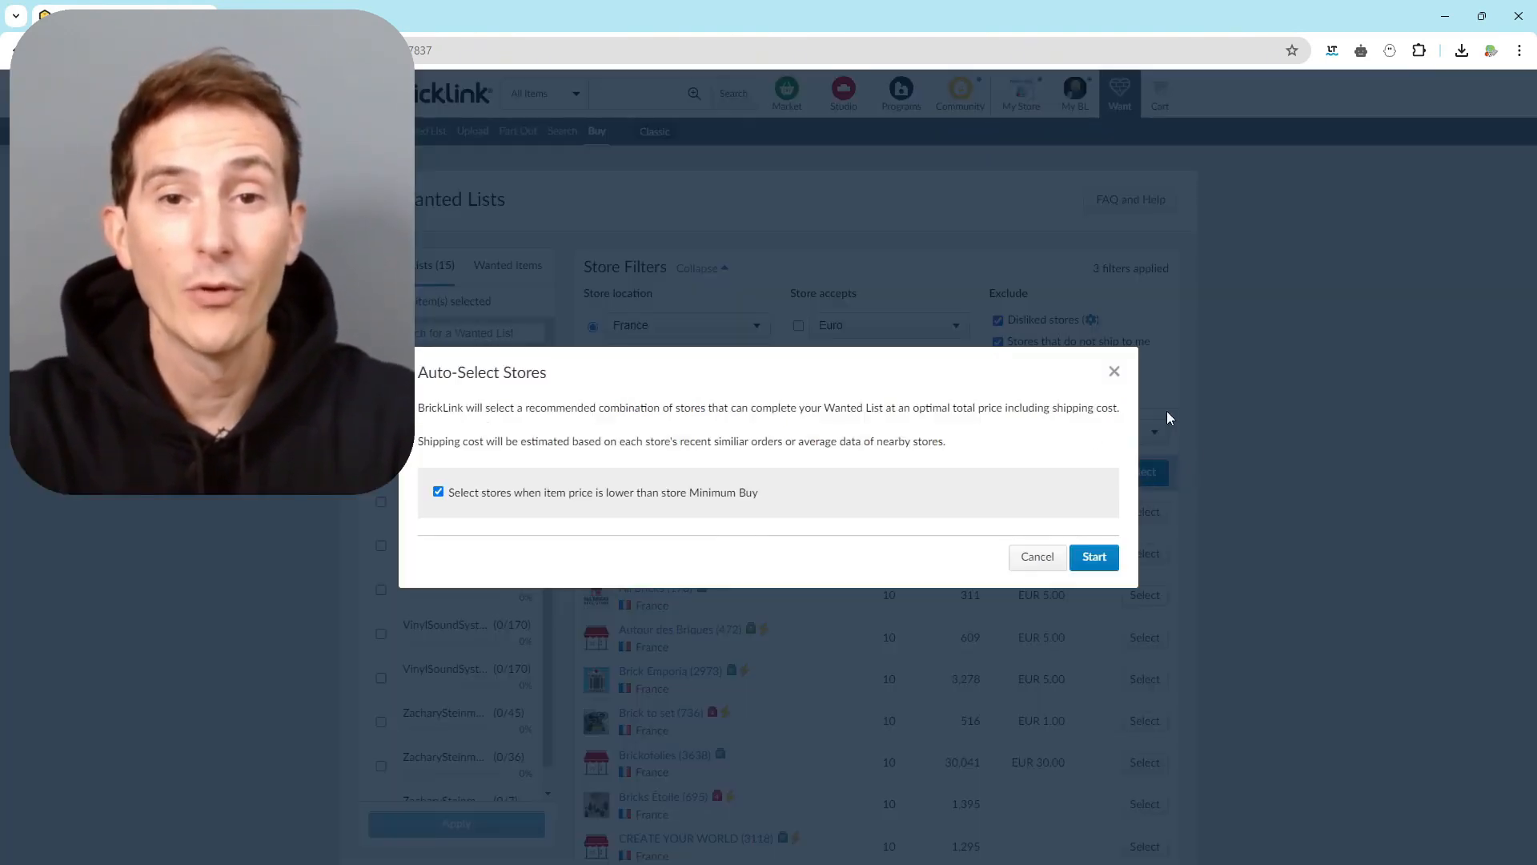
pyautogui.click(1095, 560)
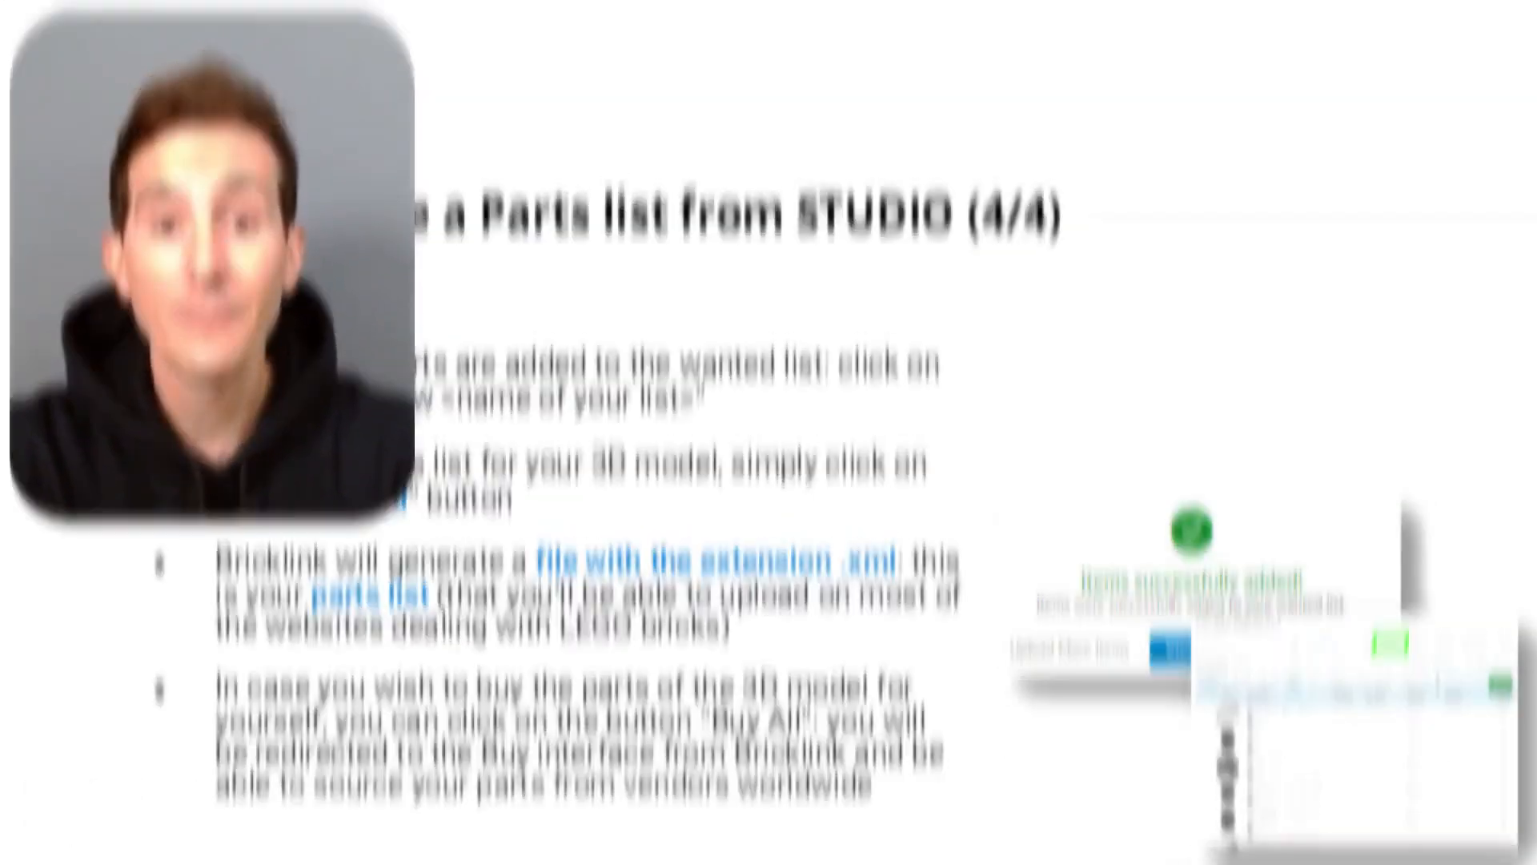